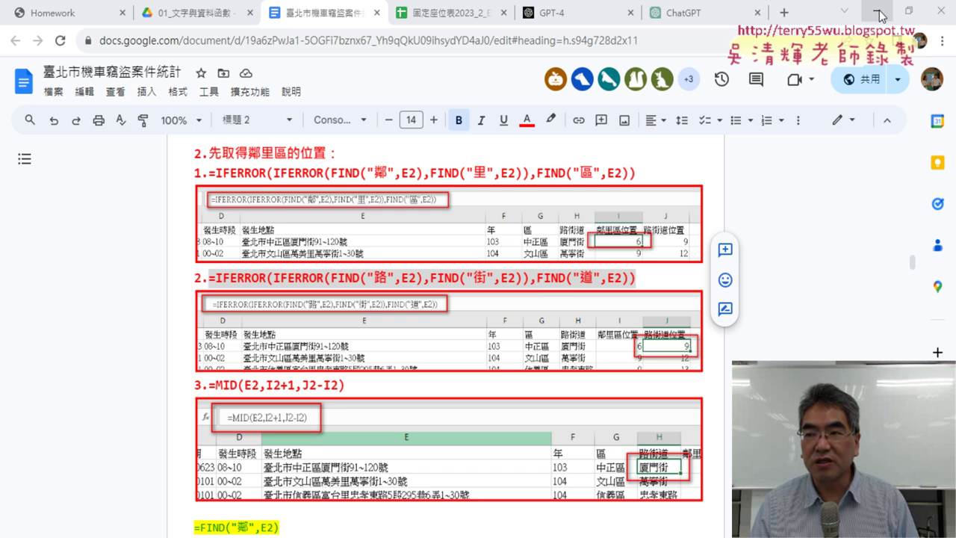
# Minimize the Google Docs notes window to bring the Excel motorcycle-theft workbook into view
pyautogui.click(877, 11)
pyautogui.click(787, 198)
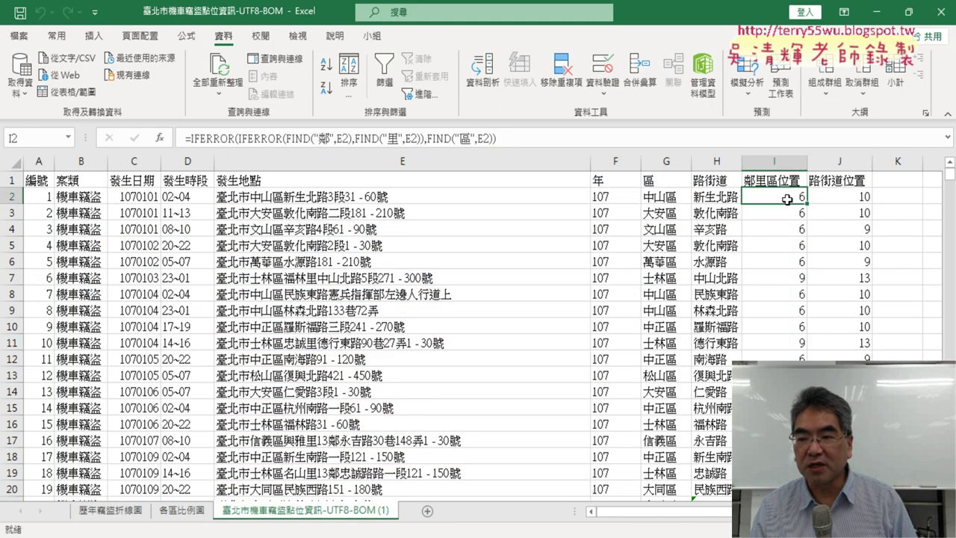
pyautogui.scroll(-7, 768, 277)
pyautogui.scroll(-6, 769, 284)
pyautogui.scroll(-6, 769, 289)
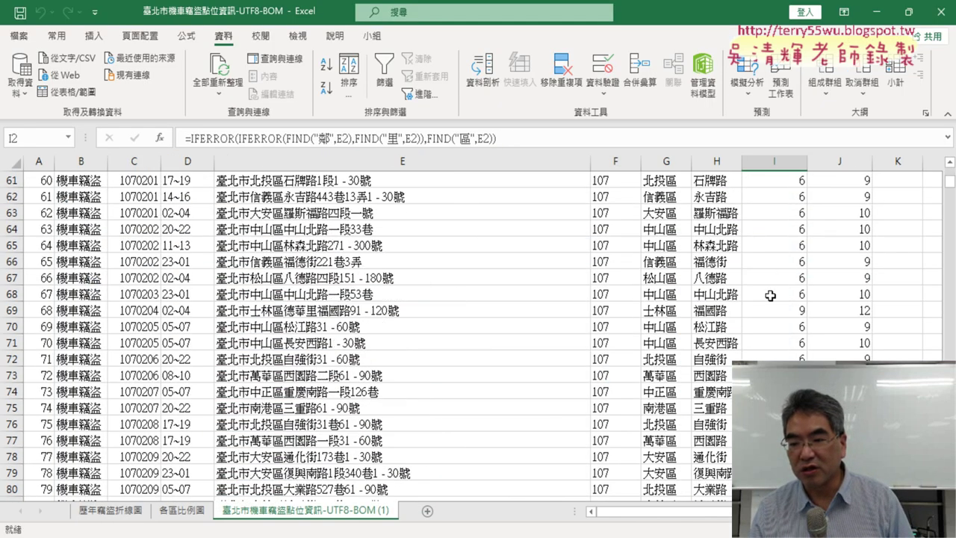
pyautogui.scroll(-7, 769, 296)
pyautogui.scroll(-5, 770, 296)
pyautogui.scroll(-4, 770, 296)
pyautogui.scroll(-2, 772, 294)
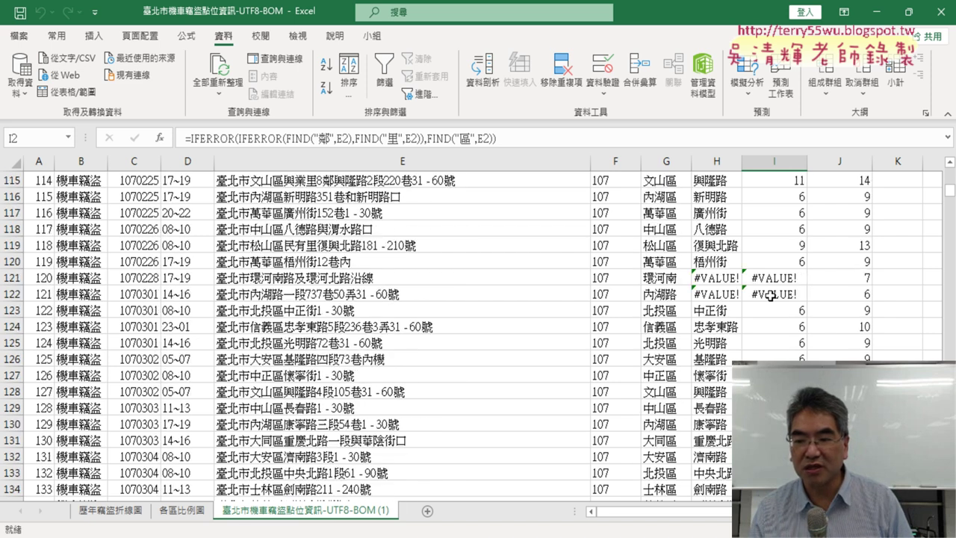
pyautogui.click(806, 281)
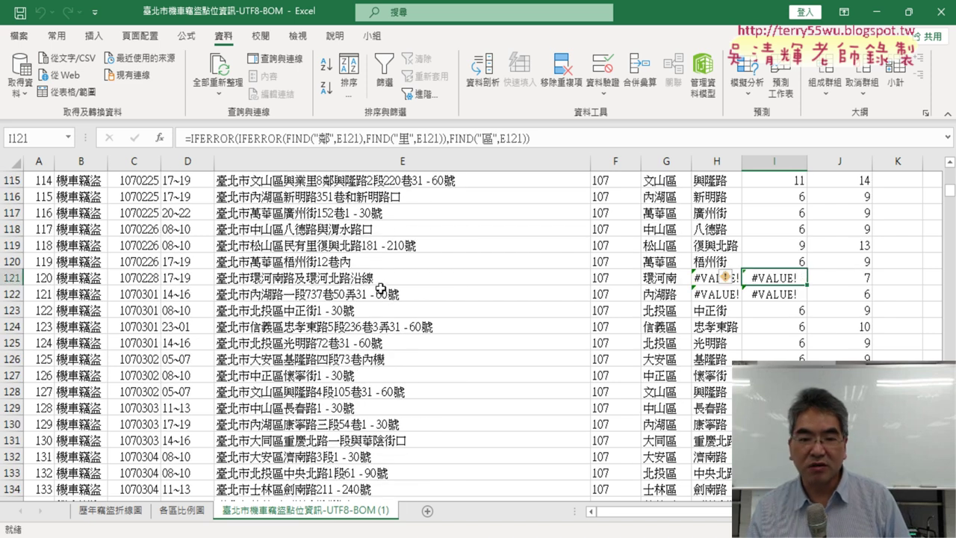
pyautogui.doubleClick(241, 279)
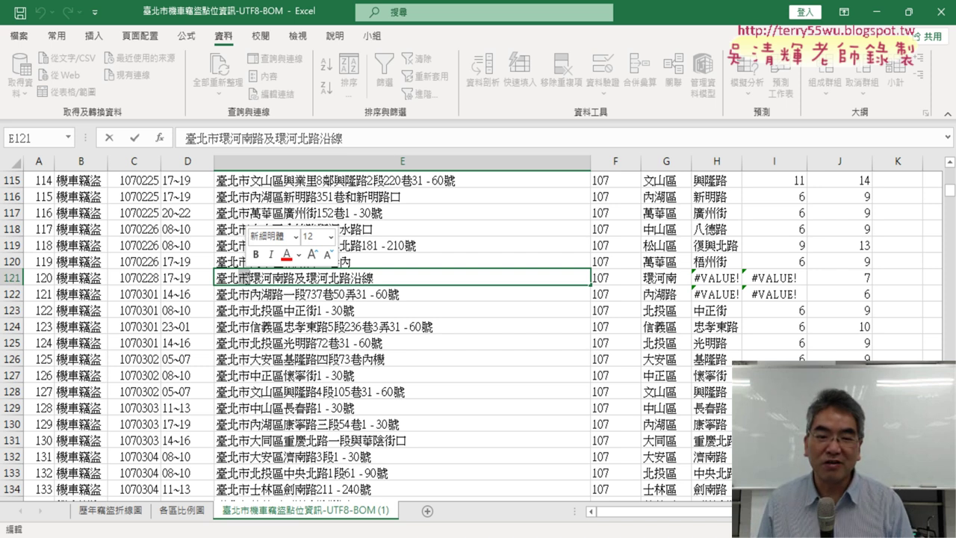
pyautogui.click(243, 294)
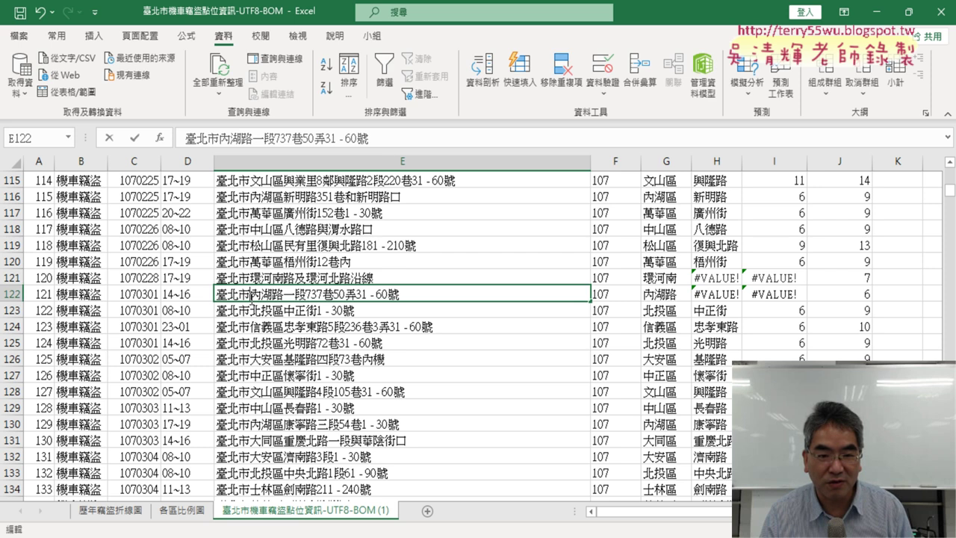
pyautogui.doubleClick(243, 295)
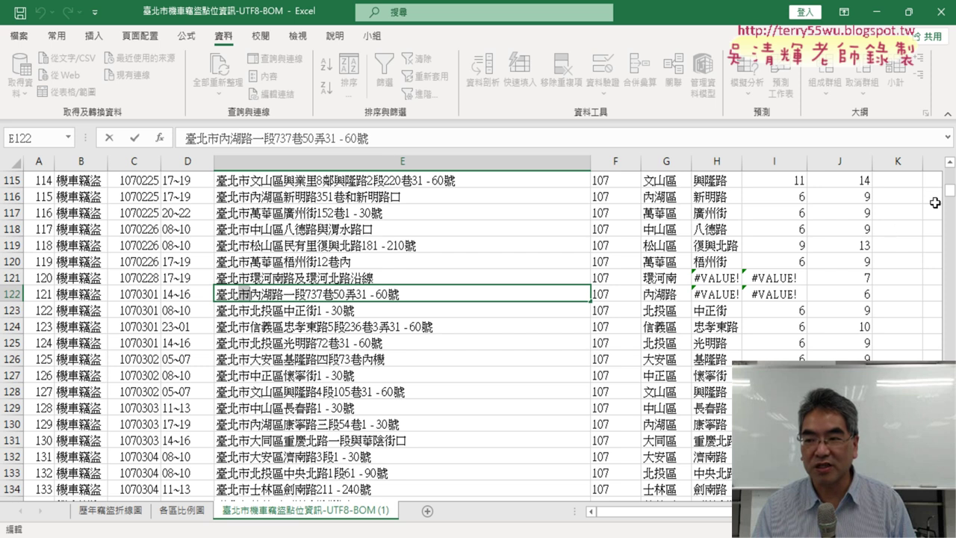
pyautogui.moveTo(949, 191); pyautogui.dragTo(949, 174)
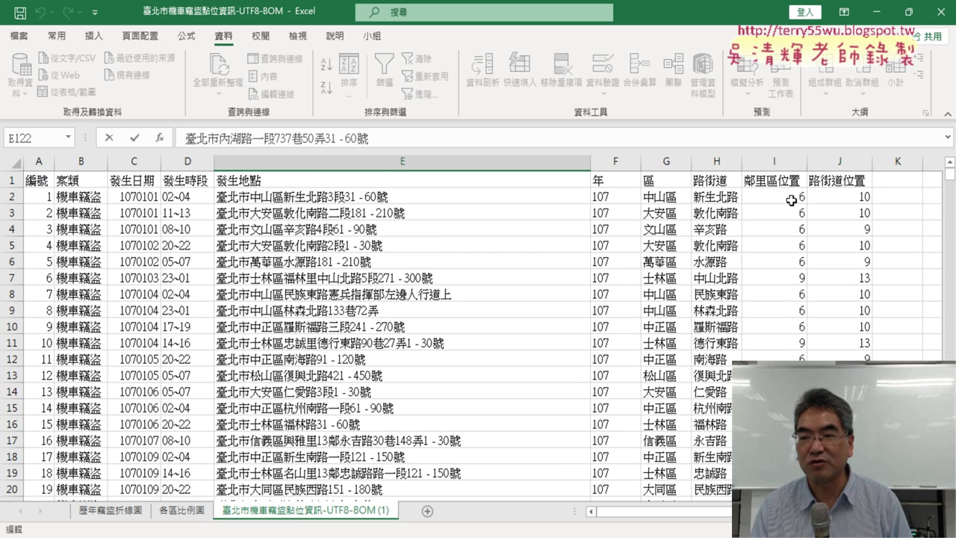
pyautogui.click(791, 200)
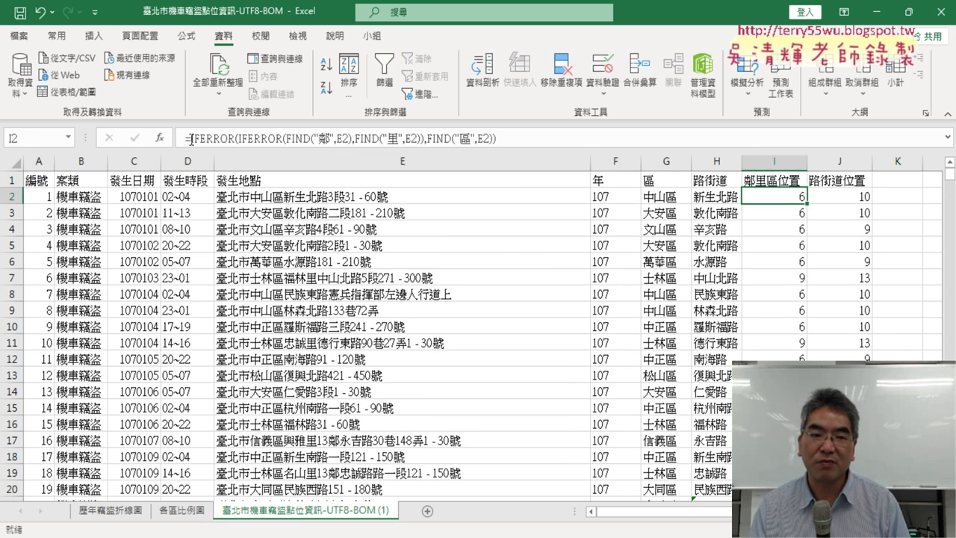
# Cut the existing I2 formula and paste it as the Value argument of a new IFERROR
pyautogui.moveTo(191, 139); pyautogui.dragTo(496, 139)
pyautogui.rightClick(451, 138)
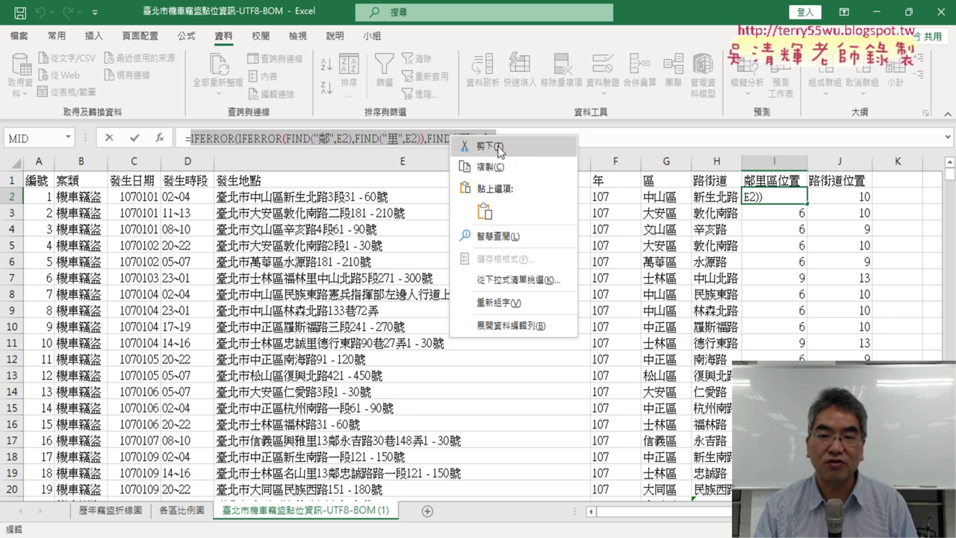
pyautogui.click(510, 147)
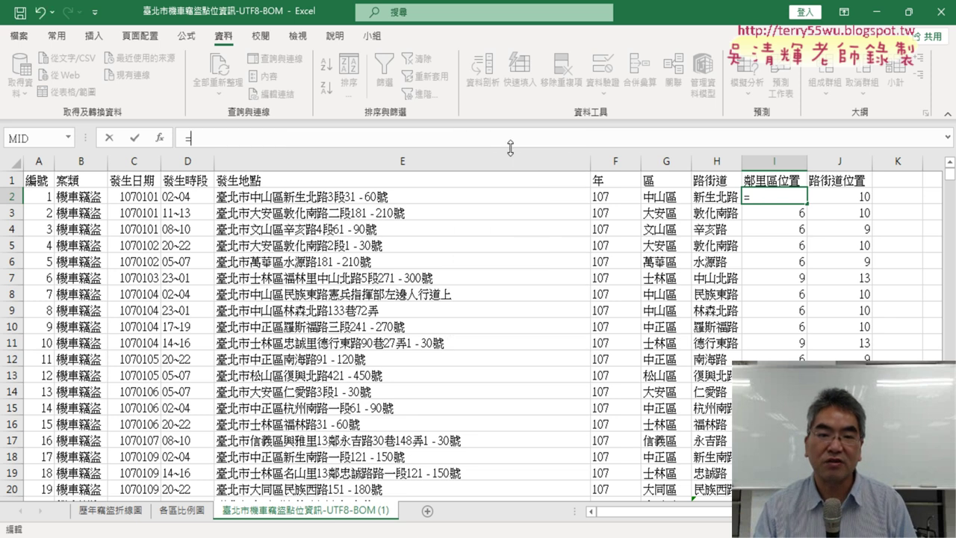
pyautogui.click(161, 138)
pyautogui.click(526, 136)
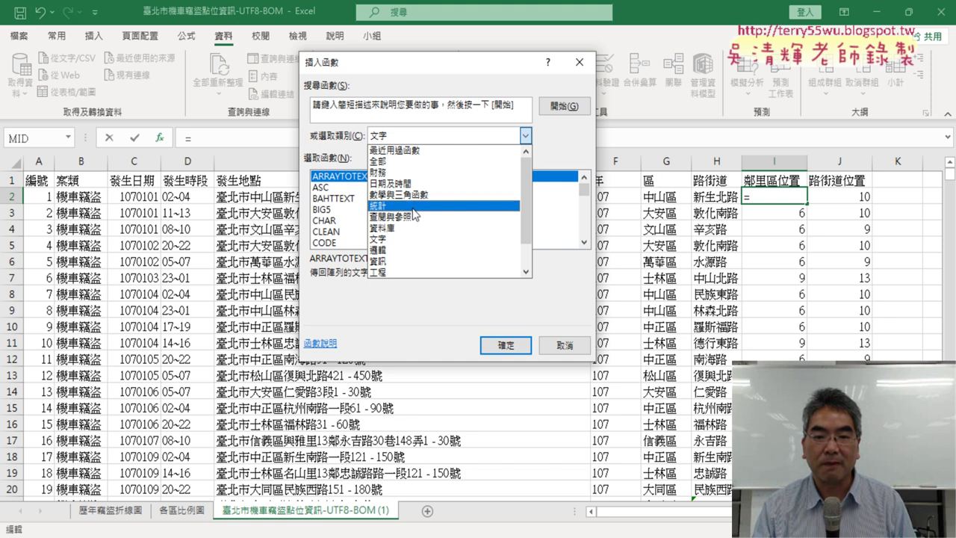
pyautogui.click(396, 250)
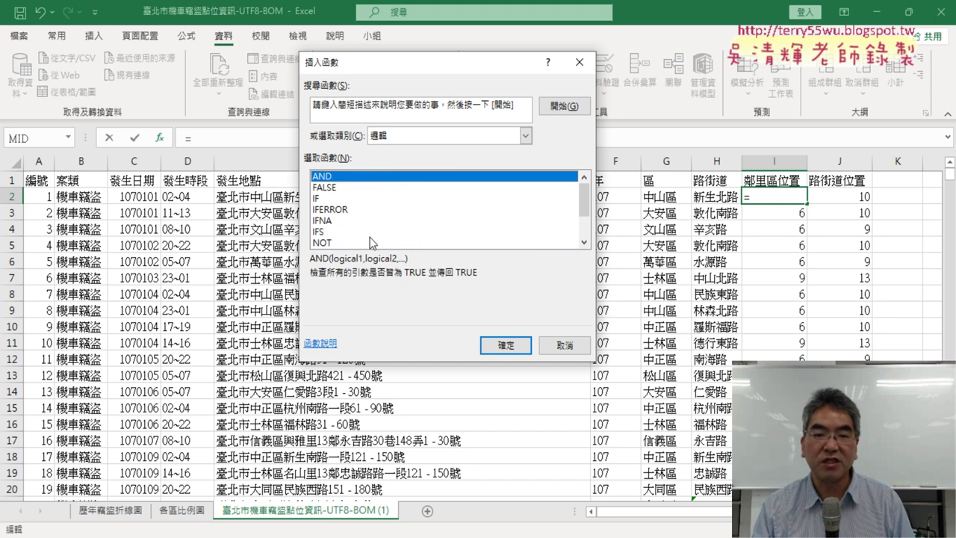
pyautogui.doubleClick(344, 209)
pyautogui.rightClick(377, 147)
pyautogui.click(412, 195)
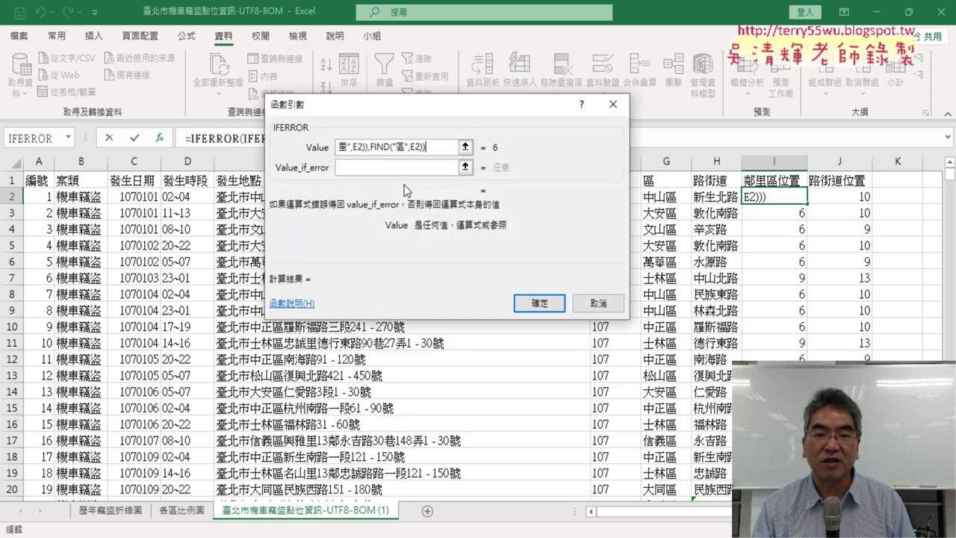
# Set the IFERROR's Value_if_error to FIND("市",E2) and confirm the nested formula
pyautogui.click(357, 168)
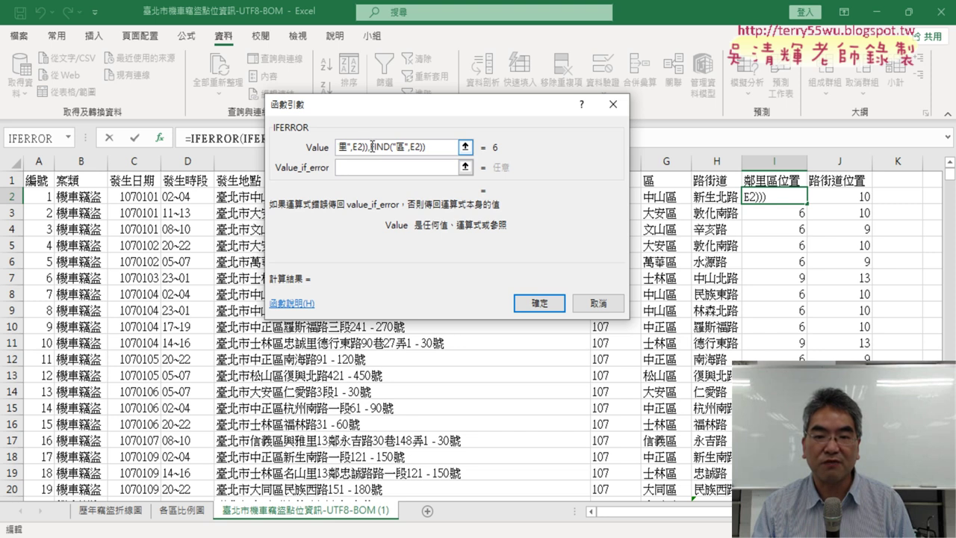
pyautogui.moveTo(371, 146); pyautogui.dragTo(410, 146)
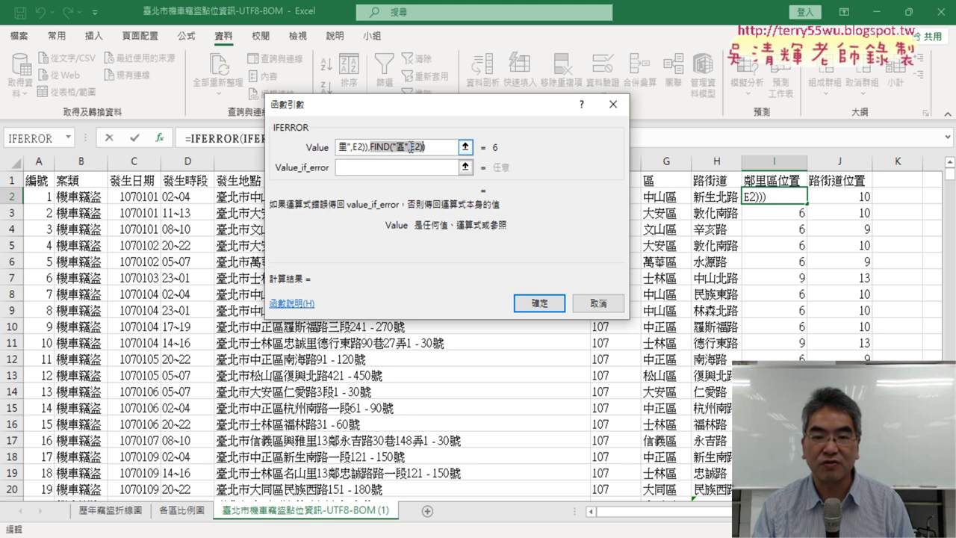
pyautogui.rightClick(423, 144)
pyautogui.click(436, 170)
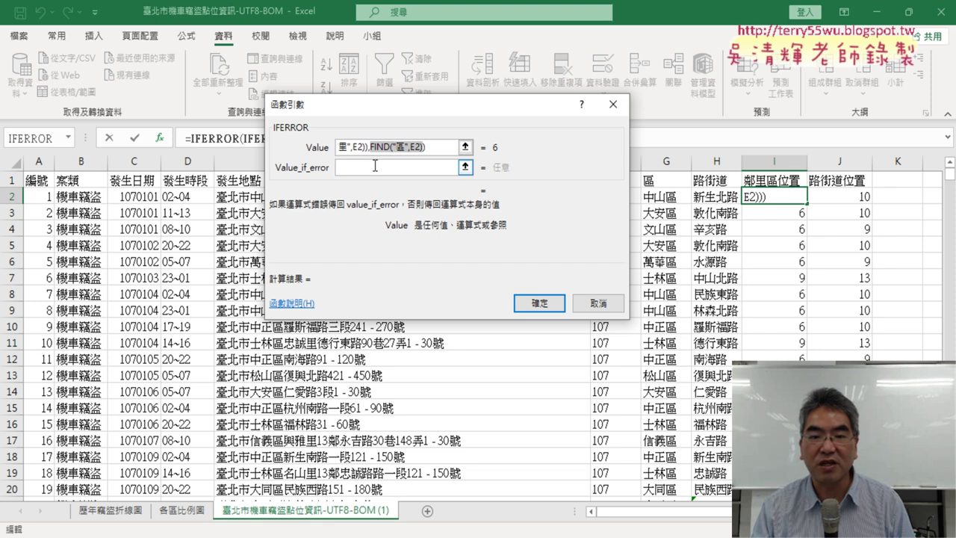
pyautogui.click(373, 167)
pyautogui.rightClick(371, 168)
pyautogui.click(401, 210)
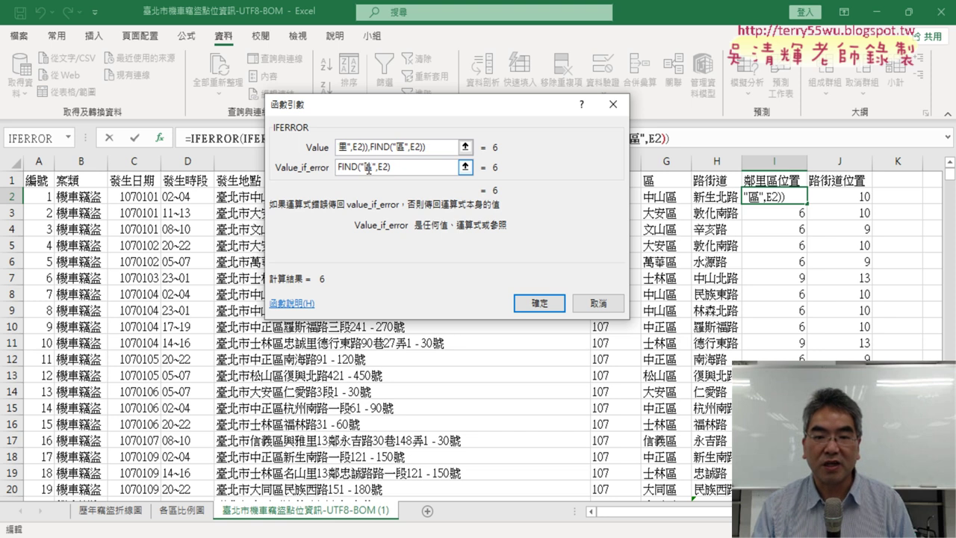
pyautogui.write('ㄕ')
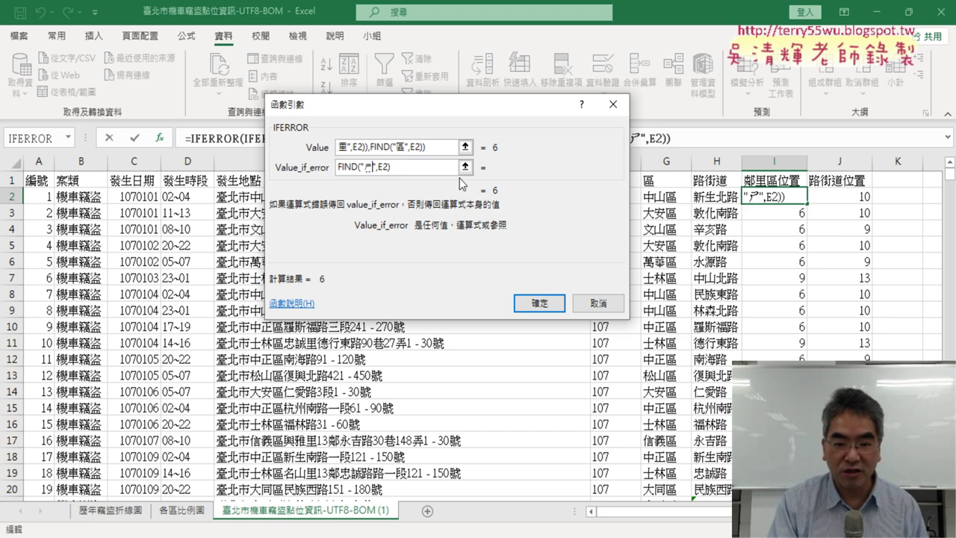
pyautogui.write('4')
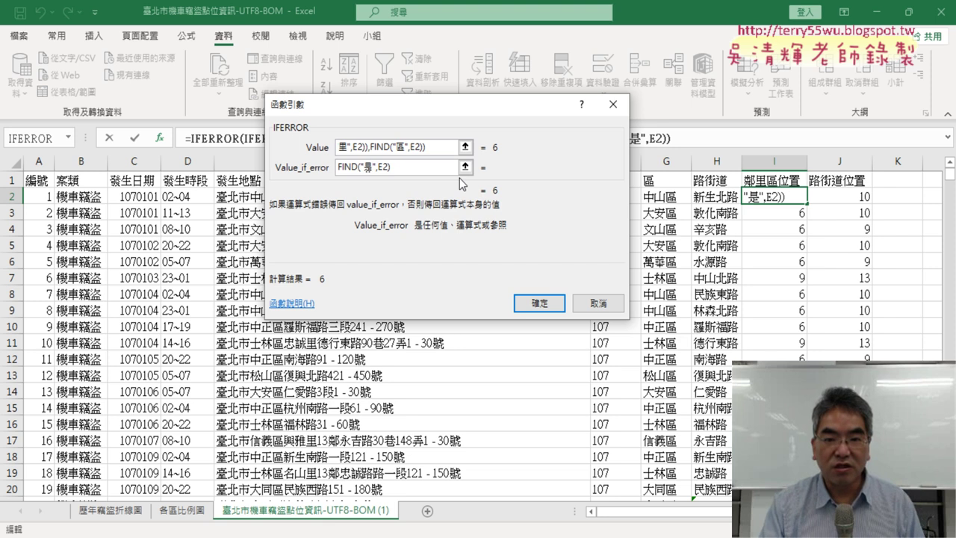
pyautogui.press('Down')
pyautogui.press('Down')
pyautogui.press('Down')
pyautogui.press('Return')
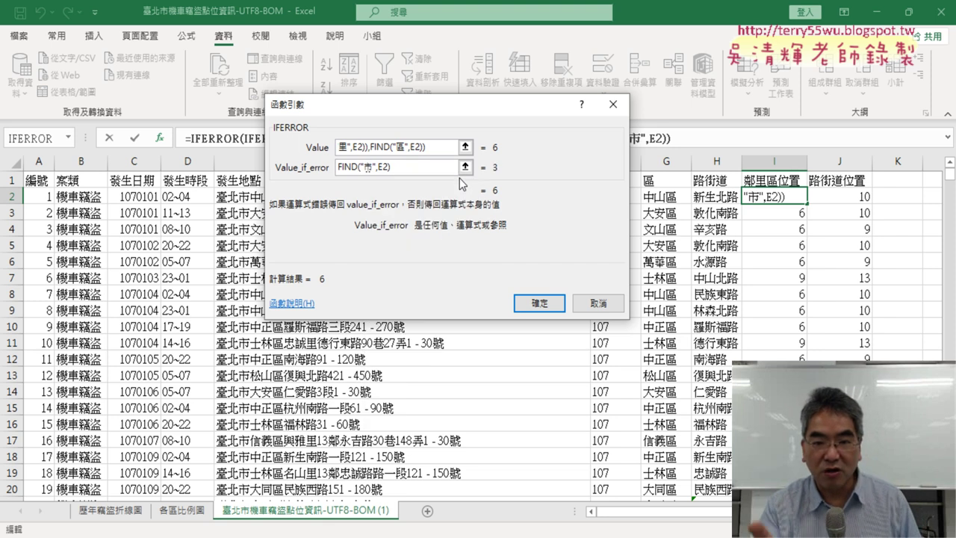
pyautogui.press('Return')
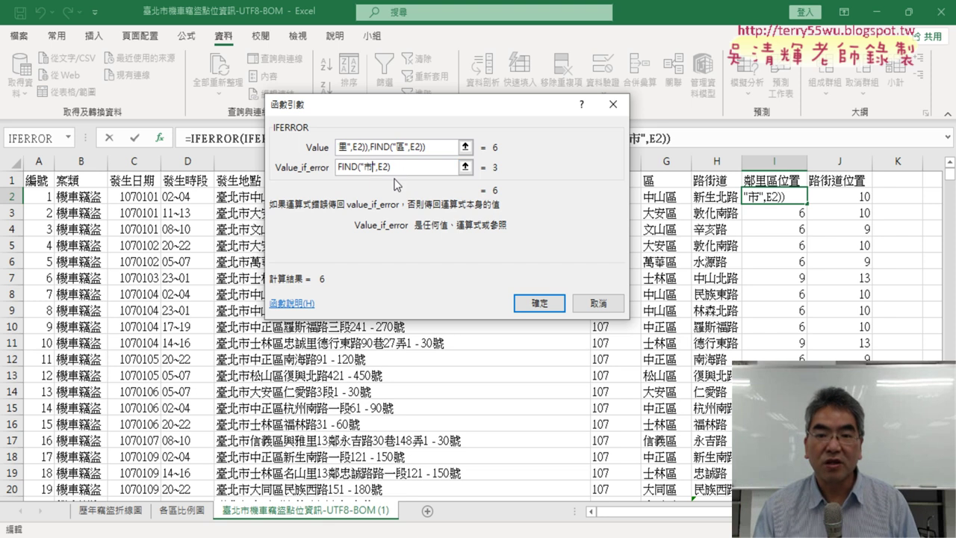
pyautogui.click(539, 303)
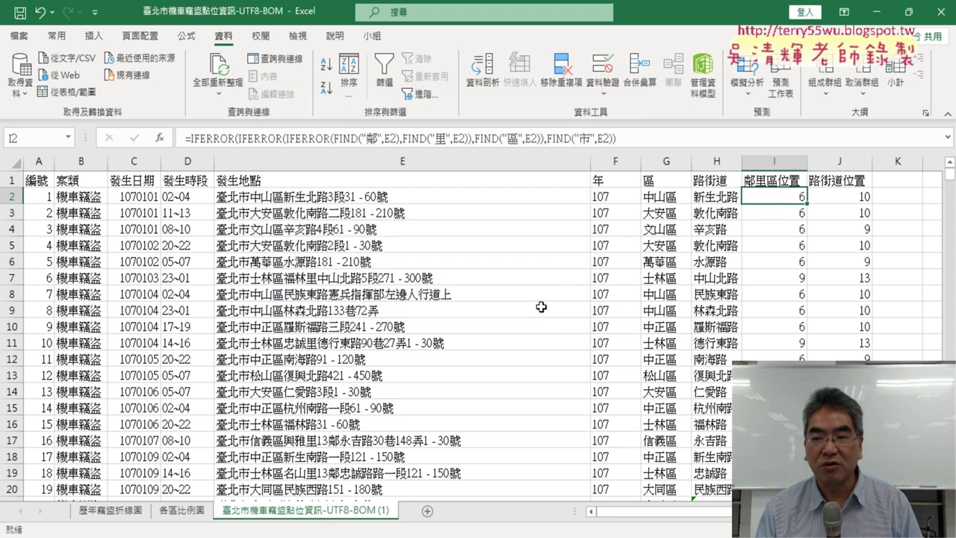
pyautogui.doubleClick(809, 202)
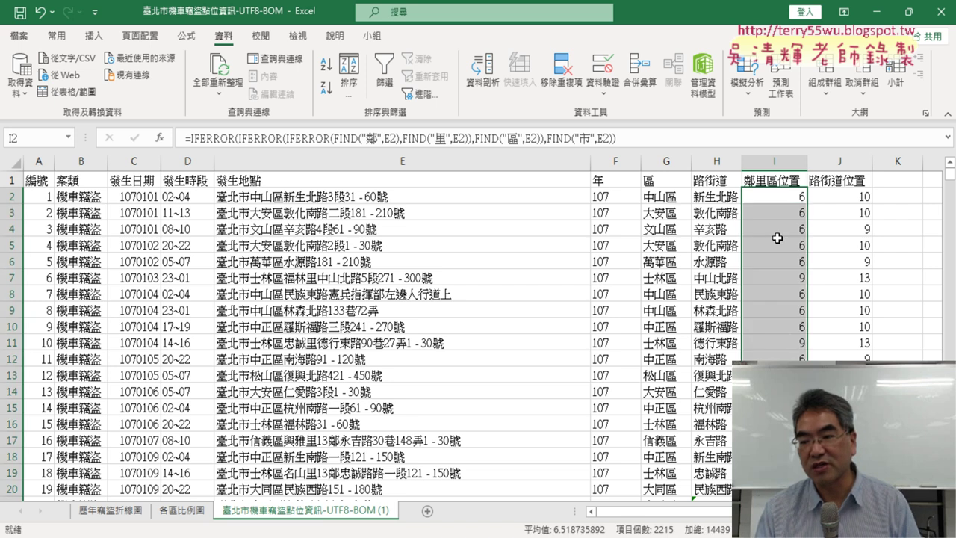
pyautogui.scroll(-4, 792, 290)
pyautogui.scroll(-10, 792, 290)
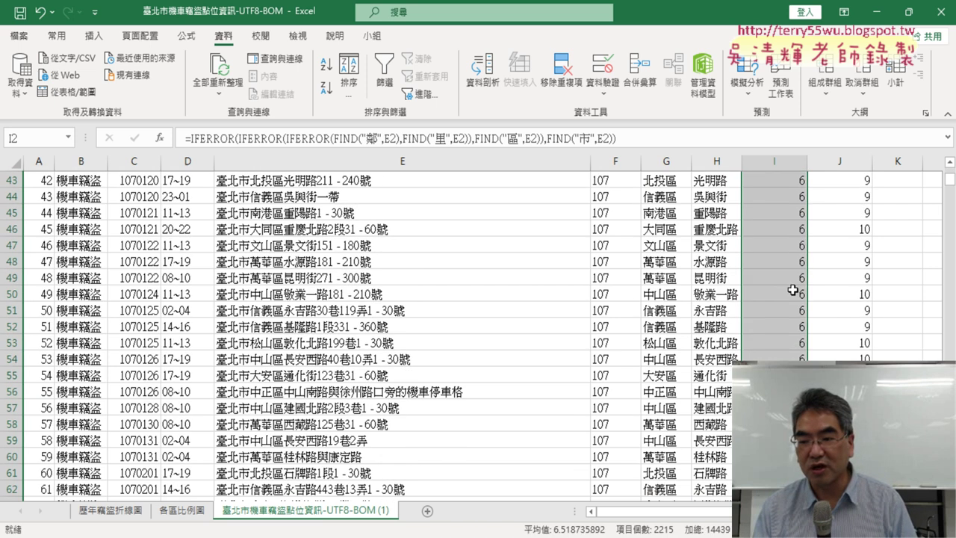
pyautogui.scroll(-9, 793, 289)
pyautogui.scroll(-6, 792, 289)
pyautogui.scroll(-8, 792, 289)
pyautogui.scroll(-9, 792, 290)
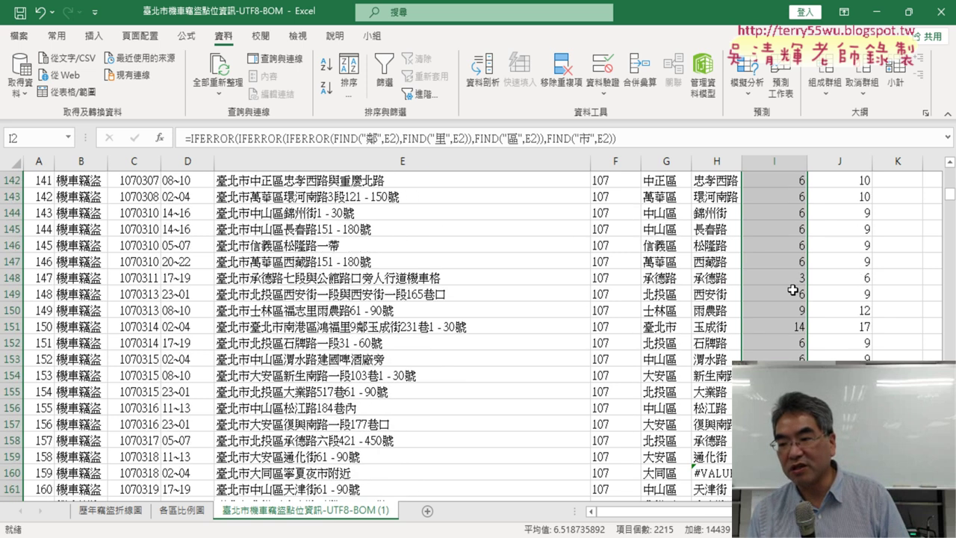
pyautogui.scroll(-5, 793, 290)
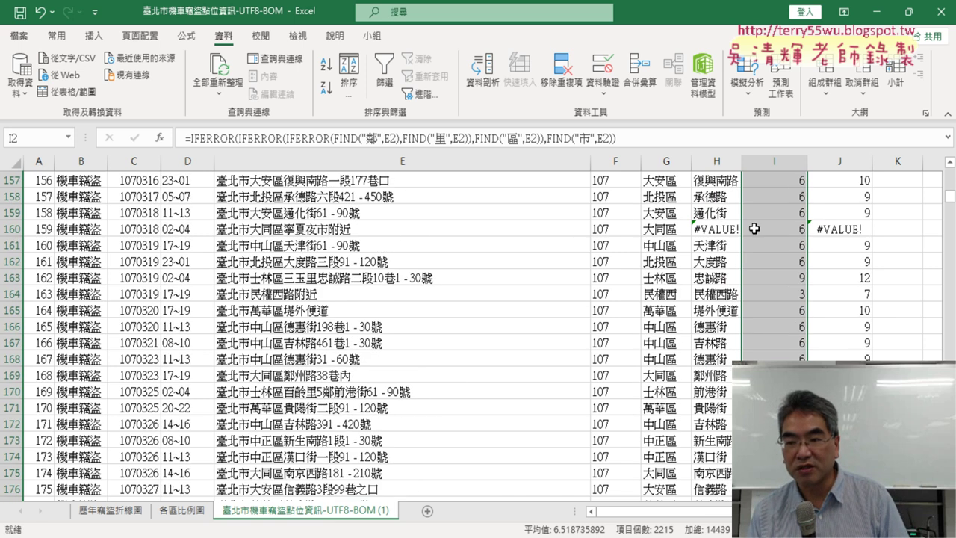
pyautogui.scroll(-8, 777, 282)
pyautogui.scroll(-6, 777, 282)
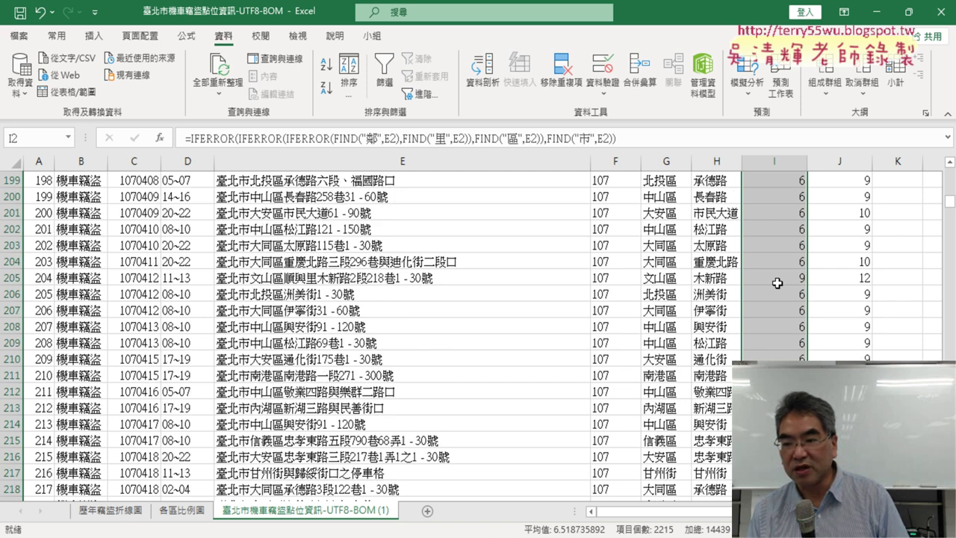
pyautogui.scroll(-2, 777, 282)
pyautogui.scroll(-8, 777, 282)
pyautogui.scroll(-8, 777, 282)
pyautogui.scroll(-4, 777, 282)
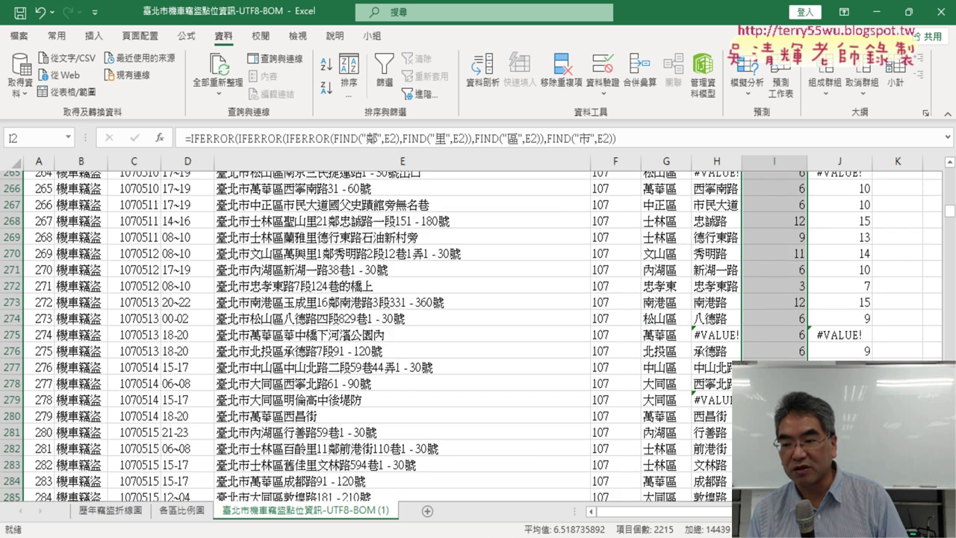
pyautogui.scroll(-8, 777, 282)
pyautogui.scroll(-7, 777, 282)
pyautogui.scroll(-5, 777, 282)
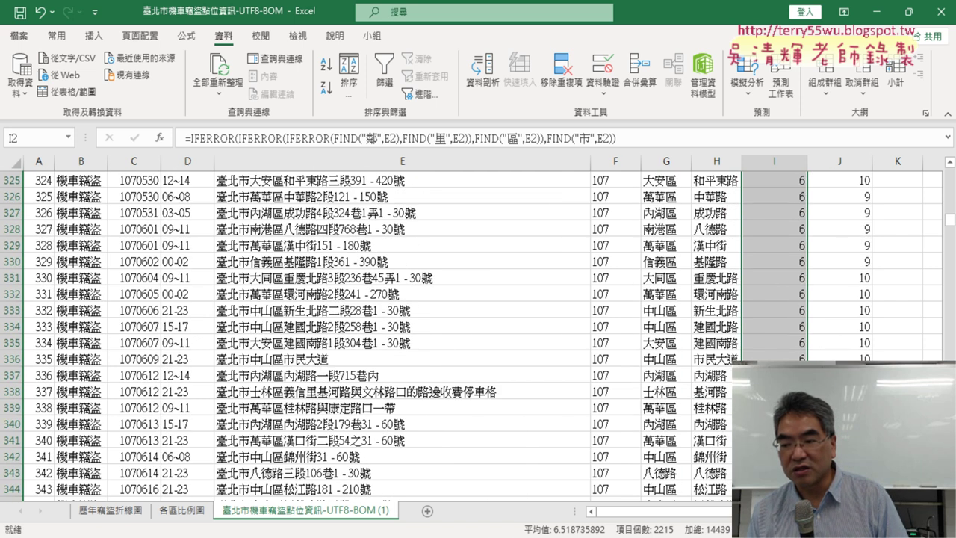
pyautogui.scroll(-8, 777, 282)
pyautogui.moveTo(951, 230); pyautogui.dragTo(950, 491)
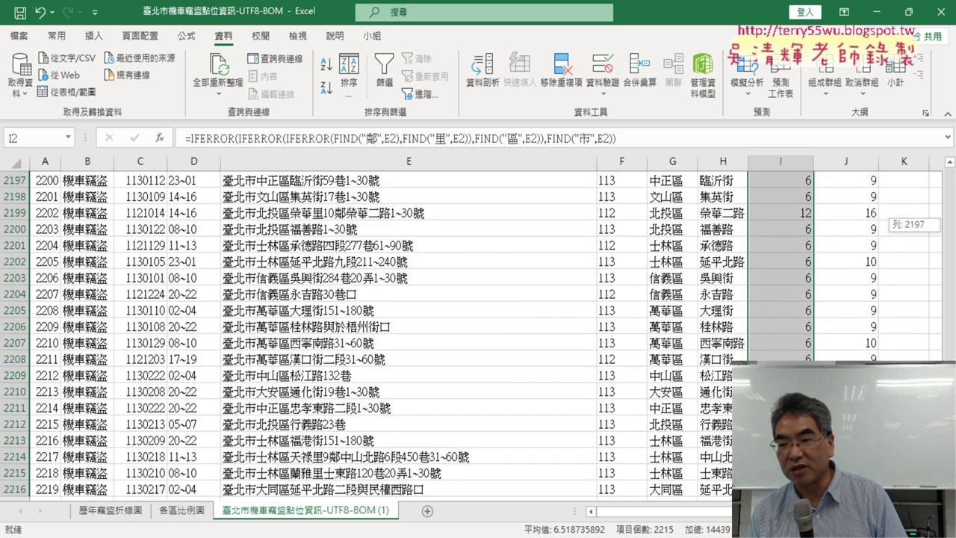
pyautogui.moveTo(950, 491); pyautogui.dragTo(950, 177)
pyautogui.scroll(-3, 886, 251)
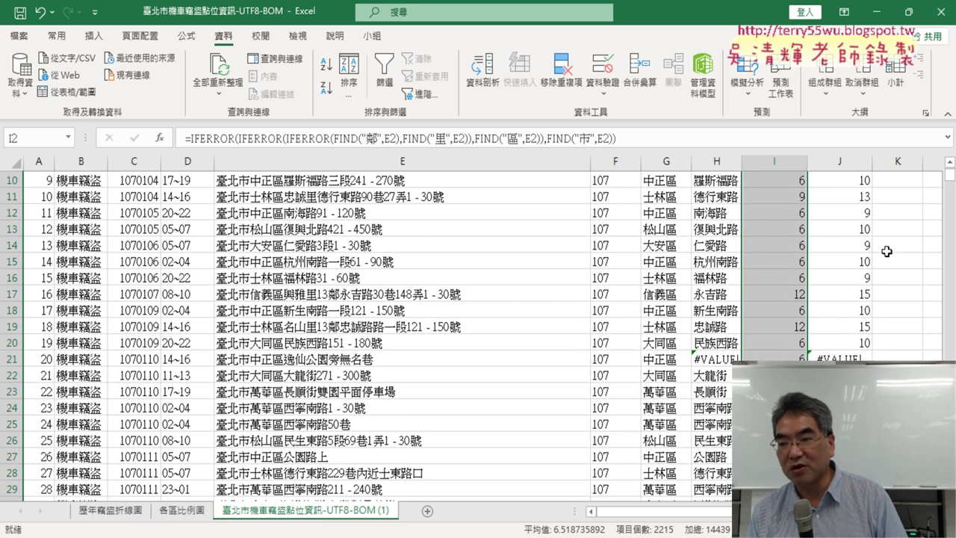
pyautogui.click(842, 357)
pyautogui.scroll(3, 843, 358)
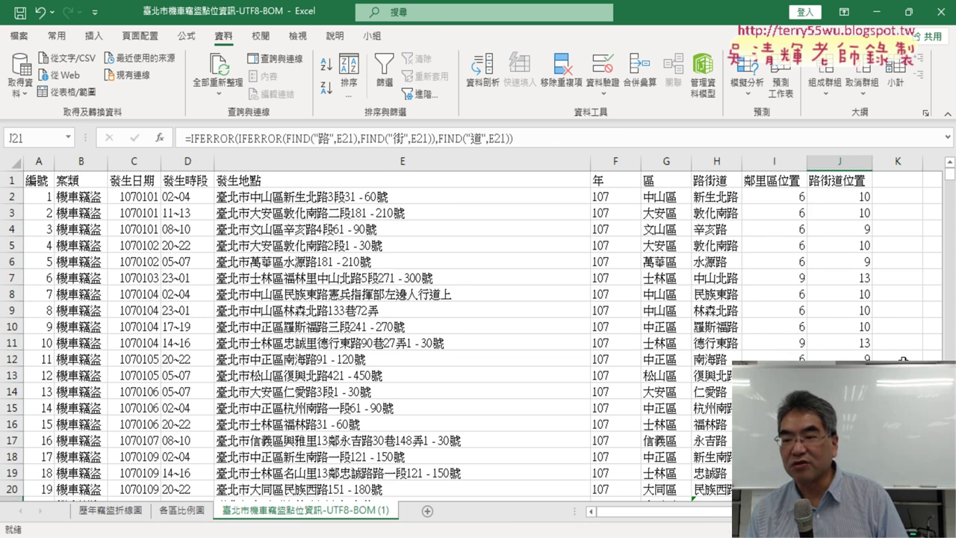
# Sort the records descending by 路街道位置 and inspect the #VALUE! rows now at the top
pyautogui.click(859, 180)
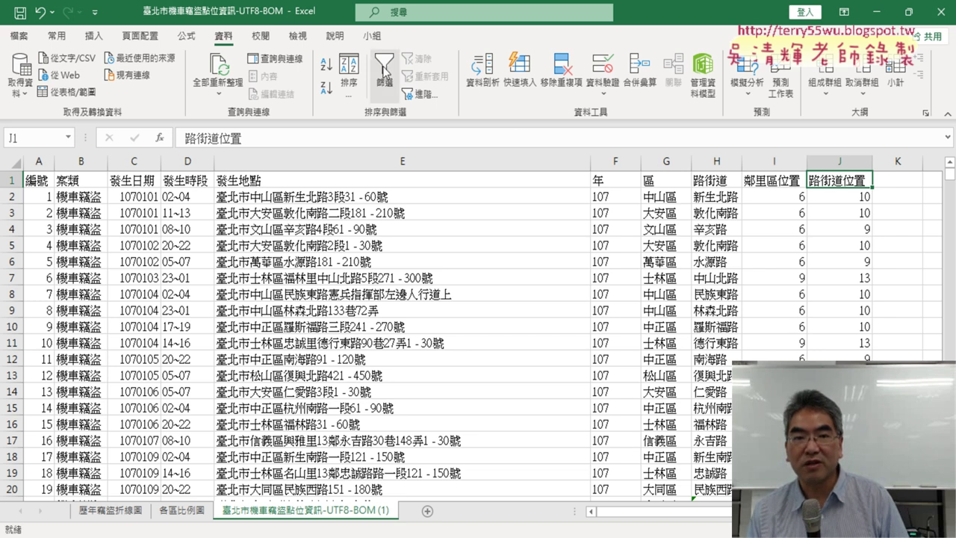
pyautogui.click(327, 93)
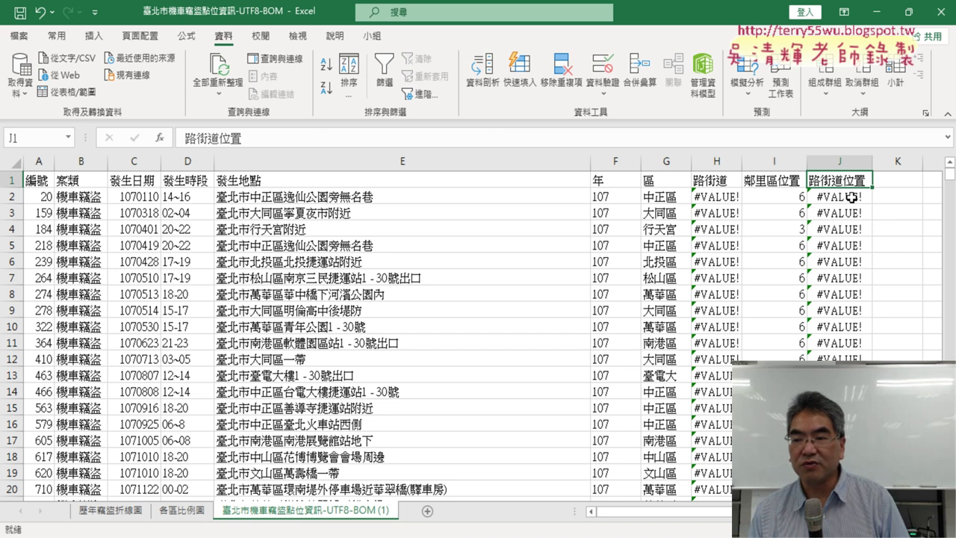
pyautogui.click(851, 197)
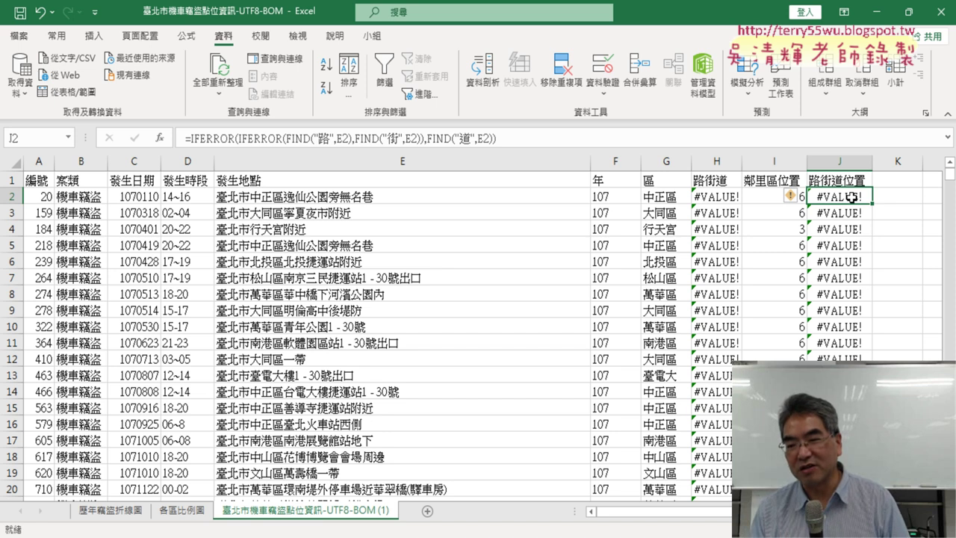
pyautogui.scroll(-10, 851, 197)
pyautogui.scroll(1, 851, 197)
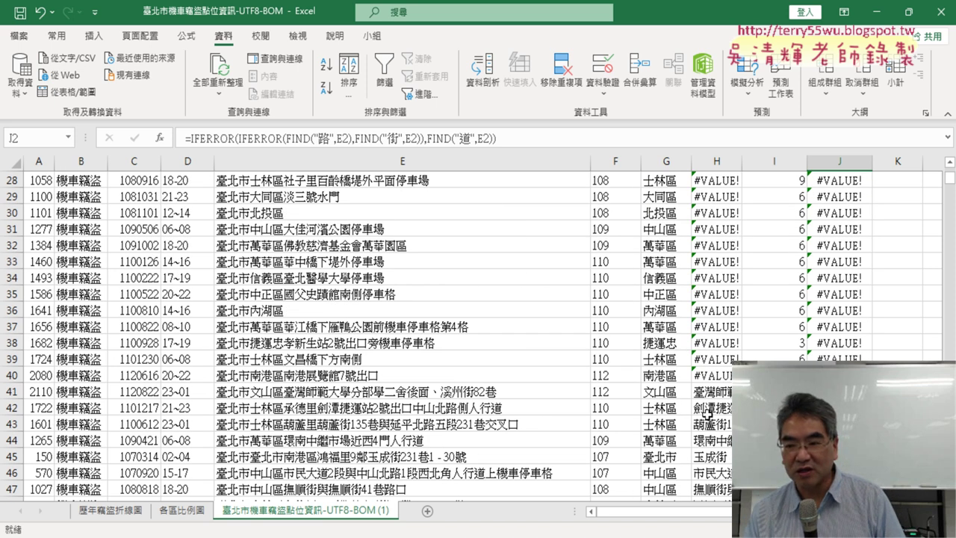
pyautogui.scroll(5, 15, 375)
pyautogui.scroll(4, 15, 375)
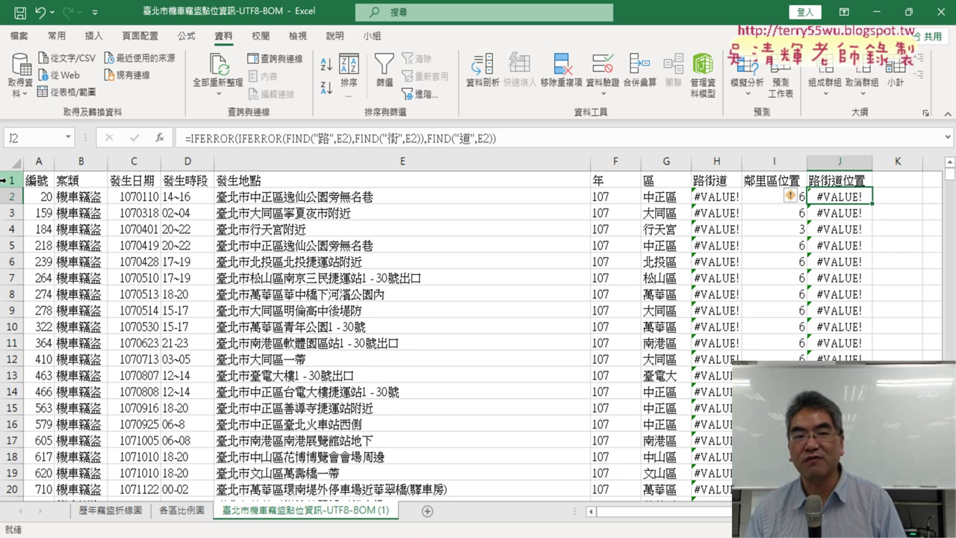
pyautogui.moveTo(10, 196)
pyautogui.mouseDown()
pyautogui.moveTo(47, 529)
pyautogui.moveTo(96, 251)
pyautogui.moveTo(96, 265)
pyautogui.mouseUp()
pyautogui.scroll(11, 310, 294)
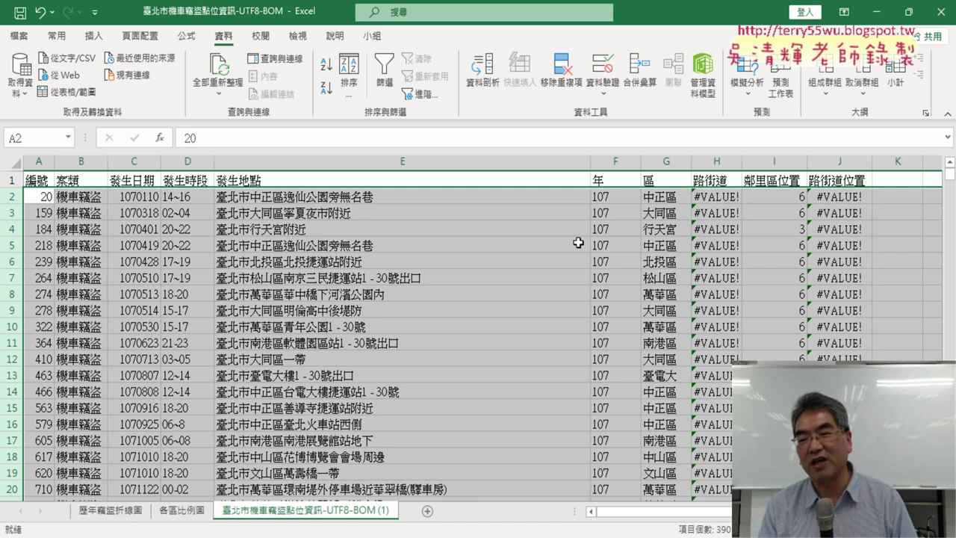
pyautogui.rightClick(453, 218)
pyautogui.click(486, 363)
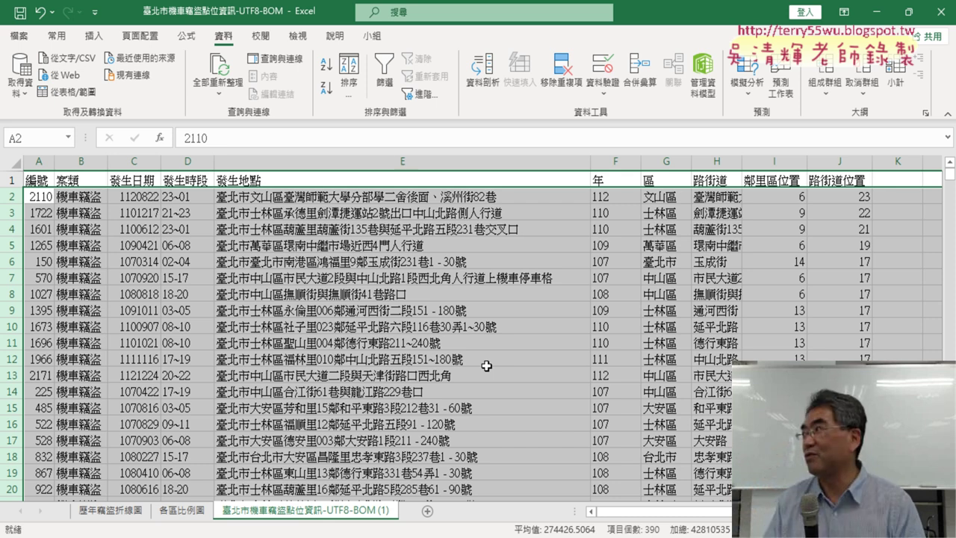
pyautogui.hotkey('ctrl', 'z')
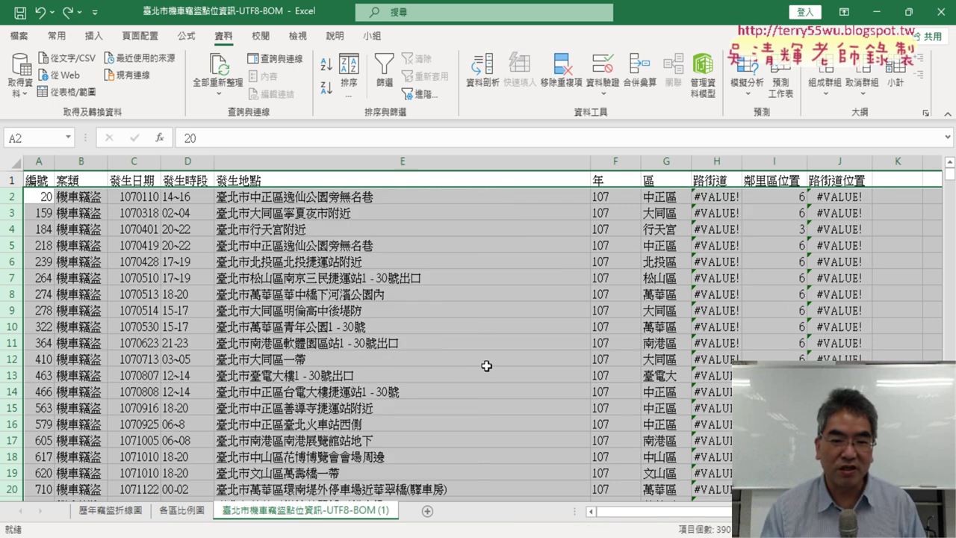
pyautogui.doubleClick(351, 197)
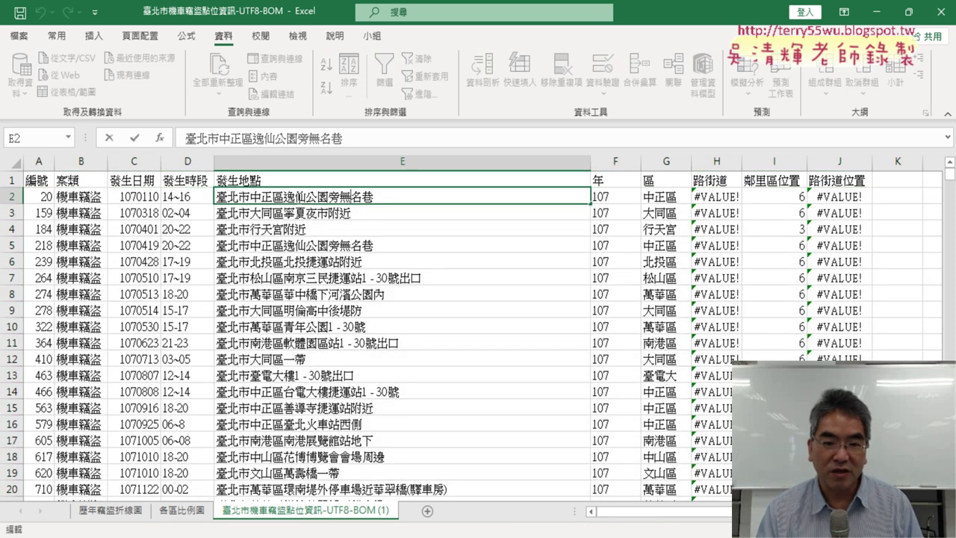
pyautogui.moveTo(282, 197); pyautogui.dragTo(386, 196)
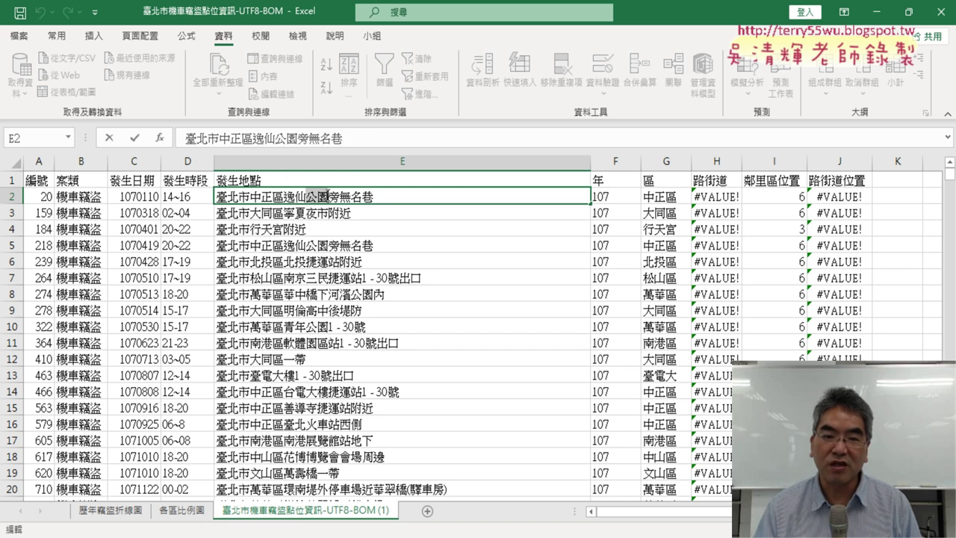
pyautogui.write('路')
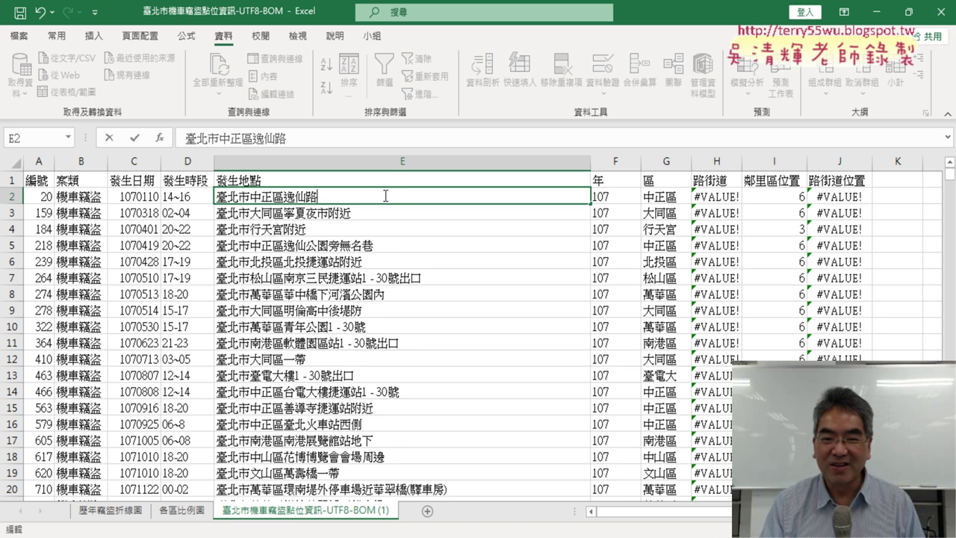
pyautogui.press('Return')
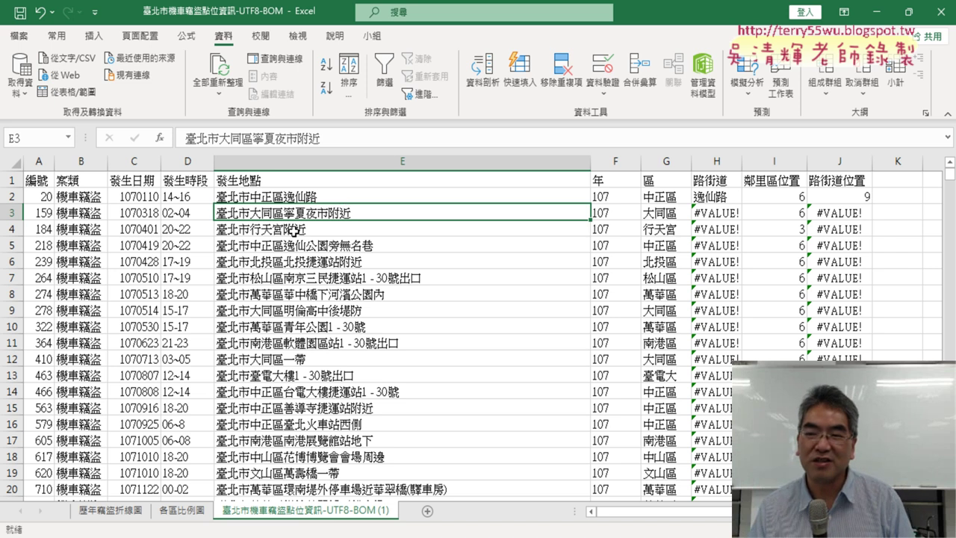
pyautogui.hotkey('ctrl', 'z')
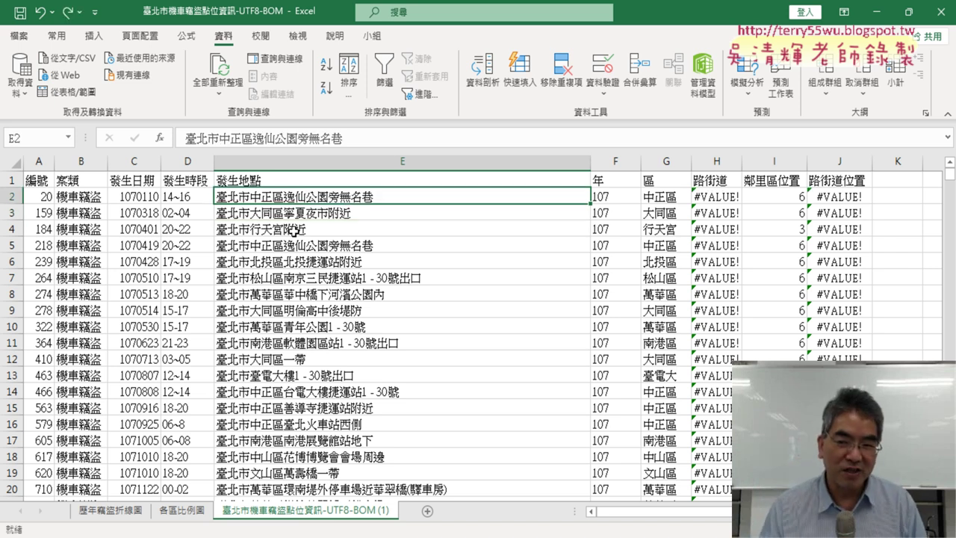
# Delete rows 2 through 40, which hold the #VALUE! error records
pyautogui.click(11, 196)
pyautogui.scroll(-6, 35, 383)
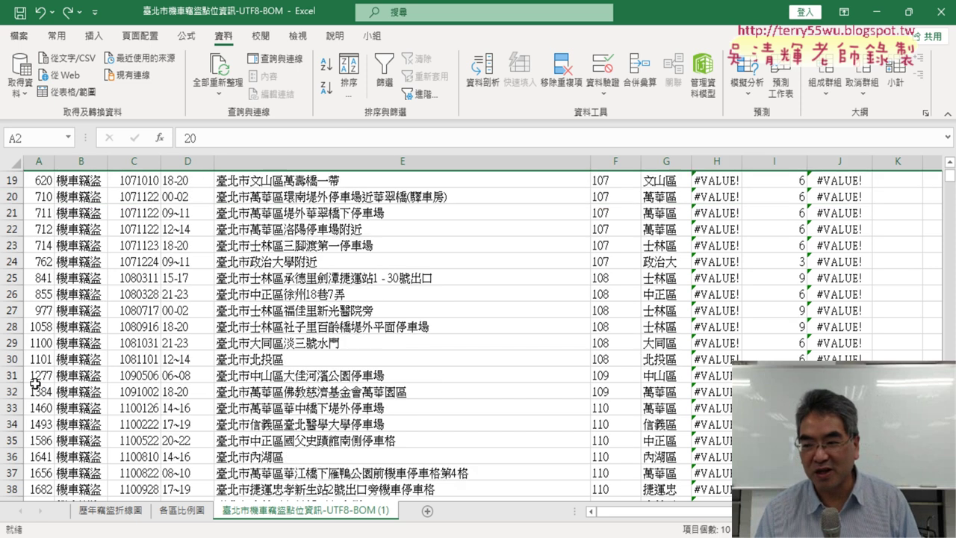
pyautogui.scroll(-4, 35, 383)
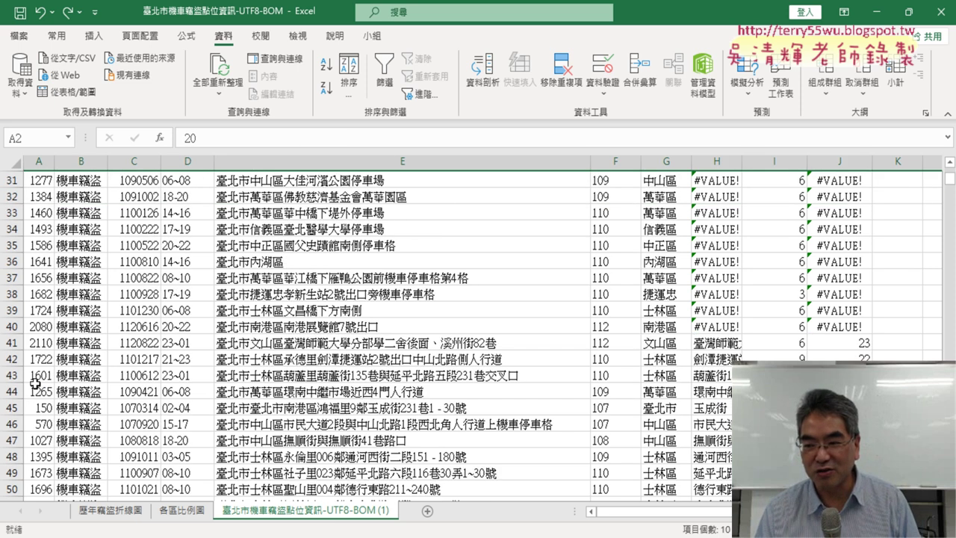
pyautogui.keyDown('shift'); pyautogui.click(9, 326); pyautogui.keyUp('shift')
pyautogui.rightClick(378, 241)
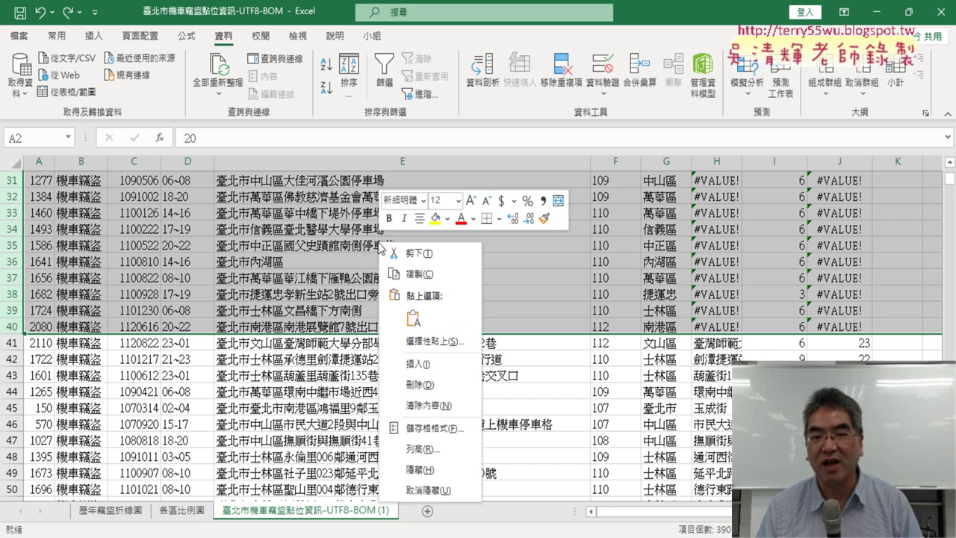
pyautogui.click(400, 386)
pyautogui.scroll(10, 415, 382)
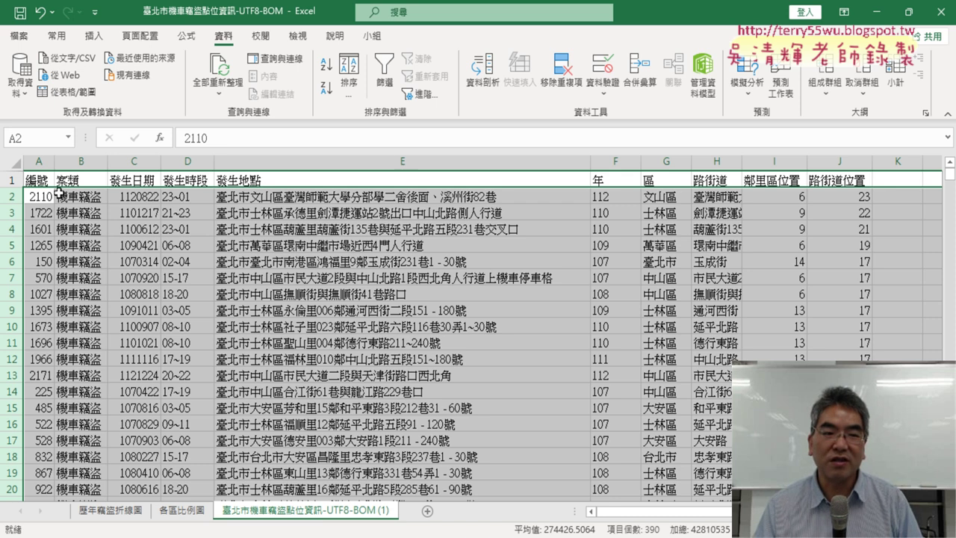
pyautogui.click(40, 180)
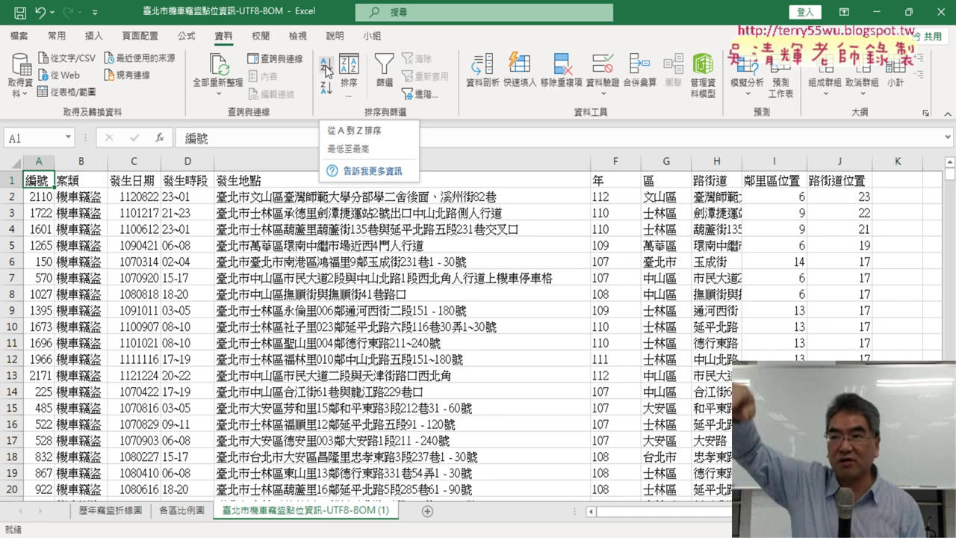
# Sort the remaining theft records ascending by 編號
pyautogui.click(326, 71)
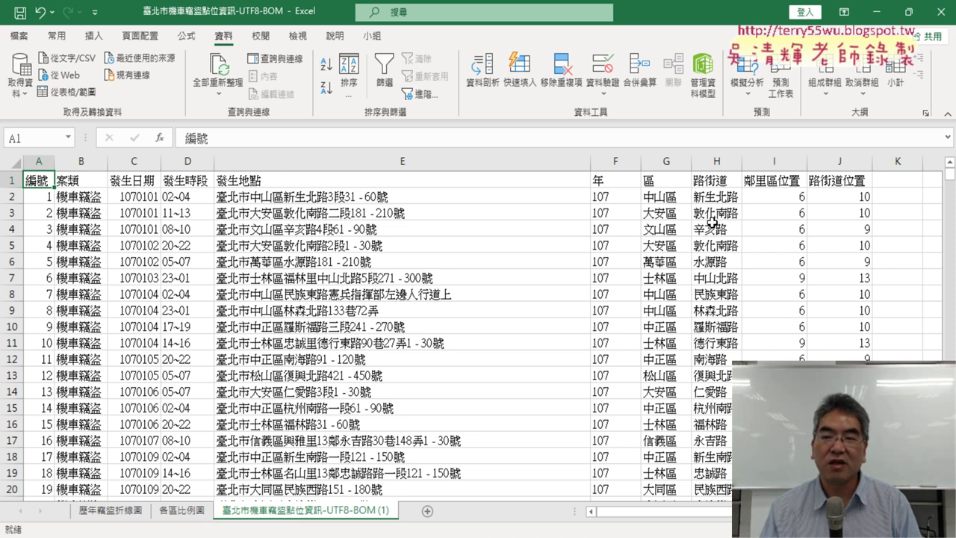
# Create a pivot table on a new sheet counting theft records per 路街道
pyautogui.click(713, 198)
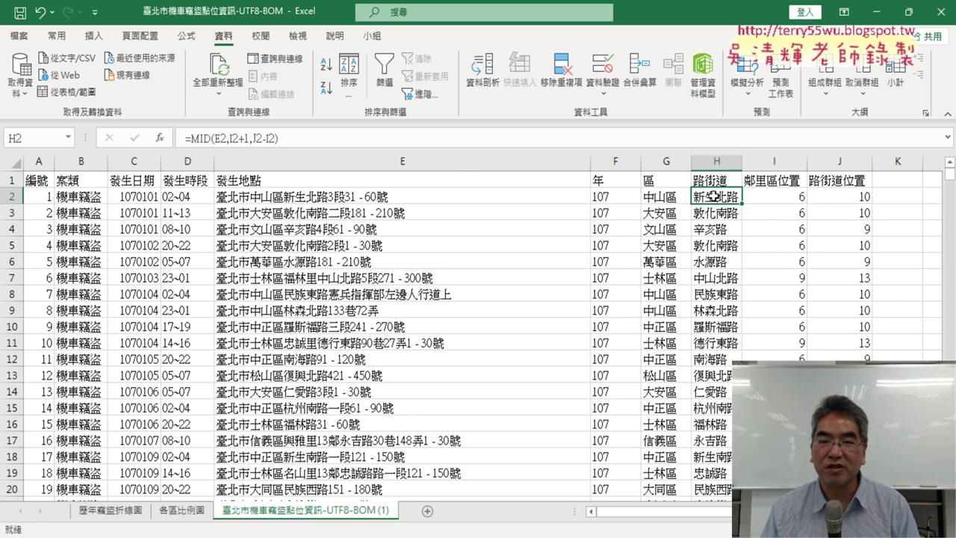
pyautogui.click(93, 35)
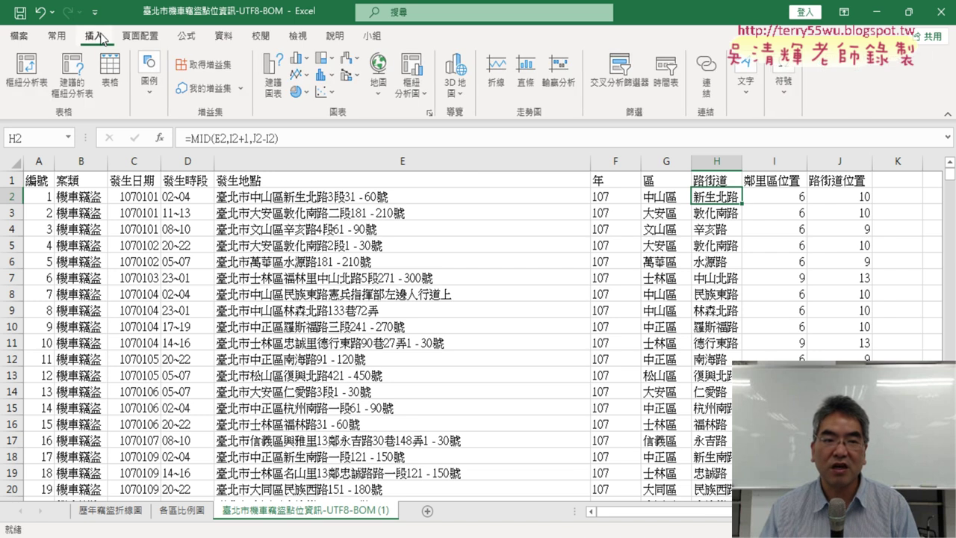
pyautogui.click(29, 75)
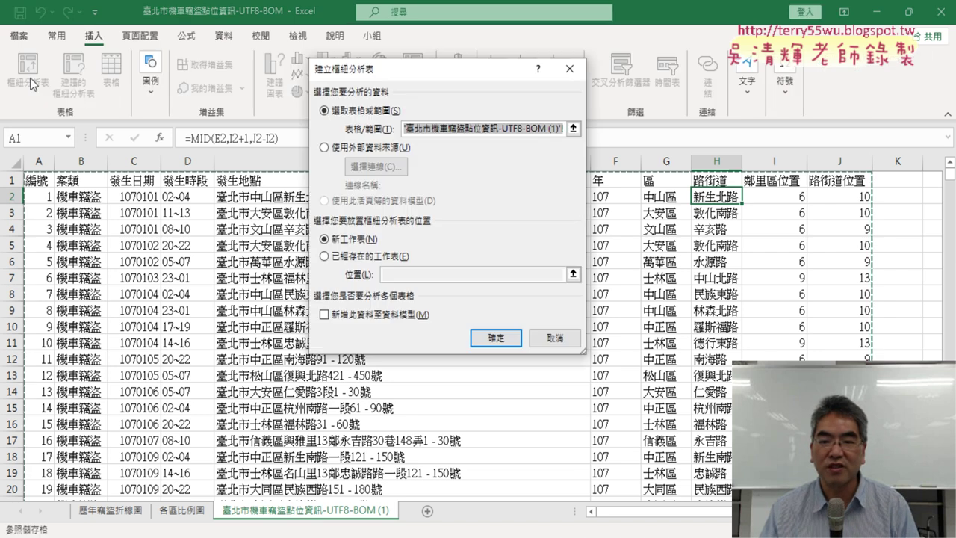
pyautogui.click(507, 340)
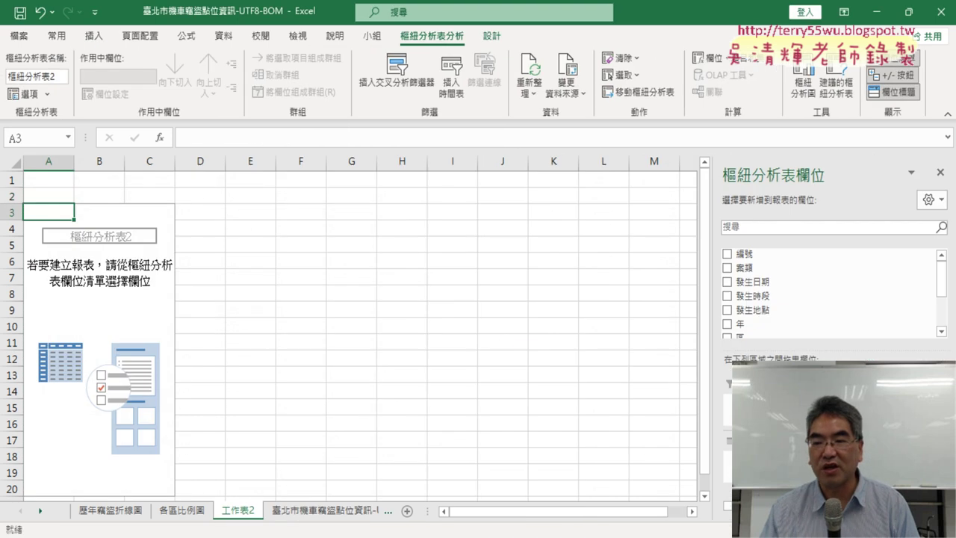
pyautogui.moveTo(943, 280); pyautogui.dragTo(944, 310)
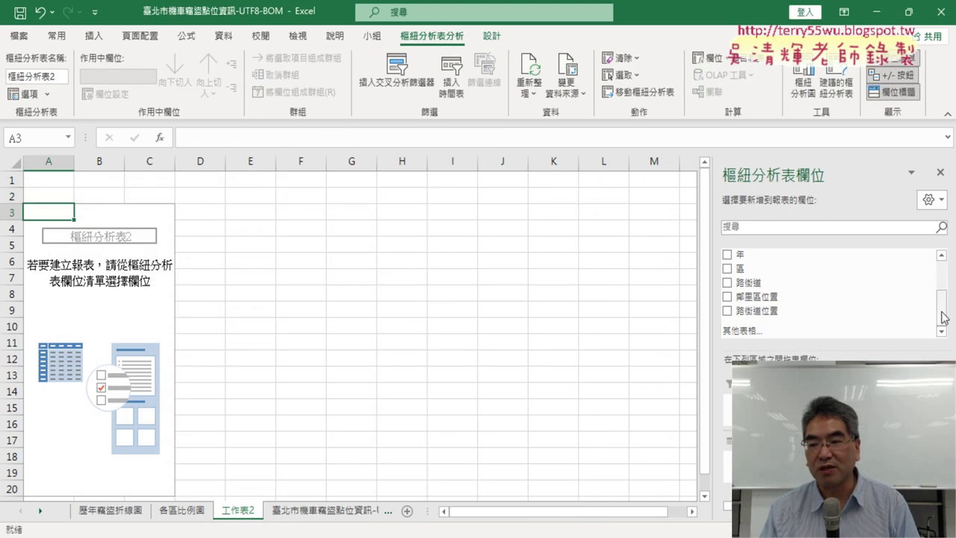
pyautogui.click(727, 282)
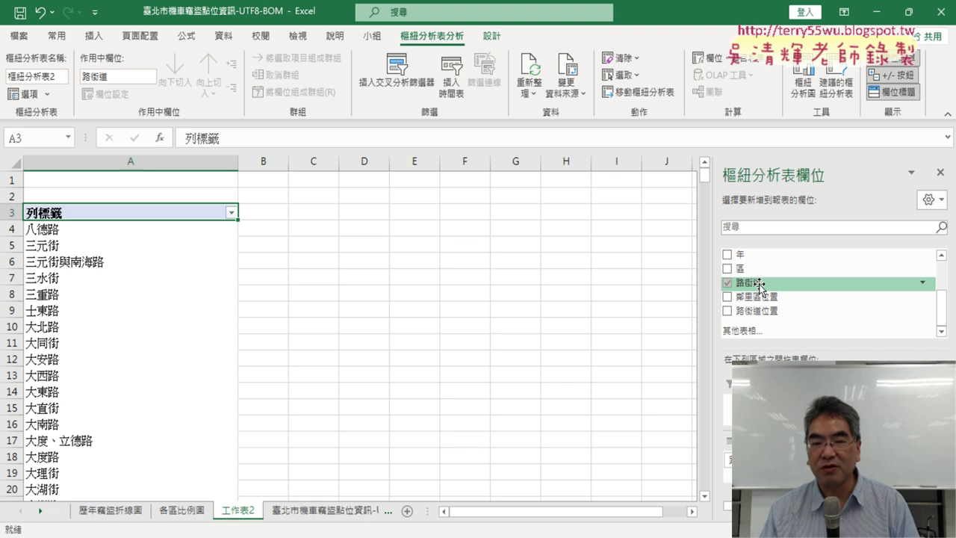
pyautogui.moveTo(777, 463); pyautogui.dragTo(881, 485)
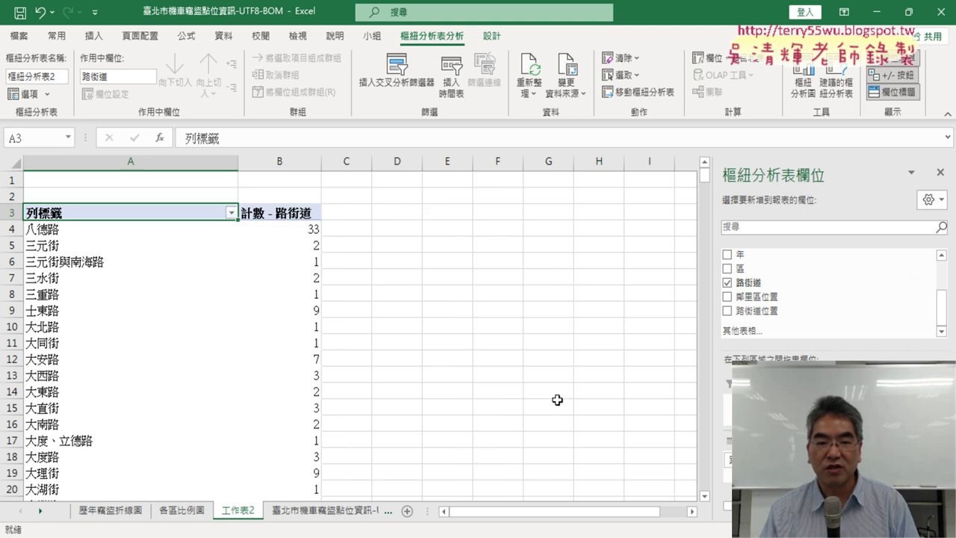
pyautogui.click(302, 229)
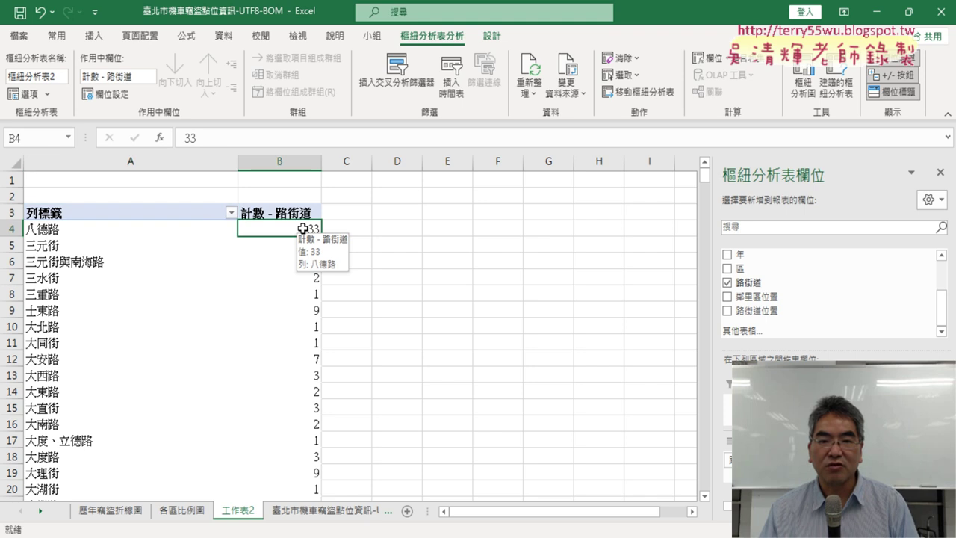
pyautogui.click(223, 35)
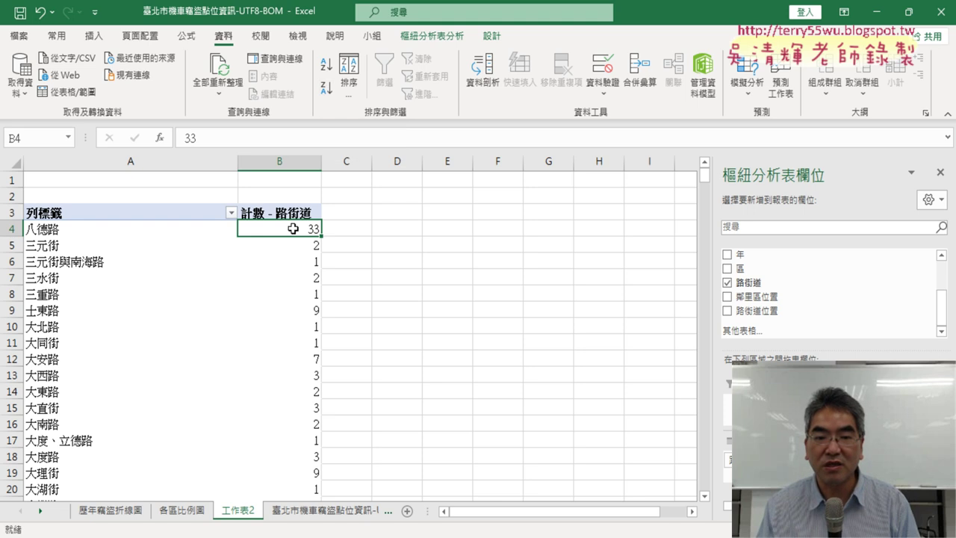
# Sort the pivot streets by theft count descending, putting 忠孝東路 (52) first
pyautogui.click(327, 89)
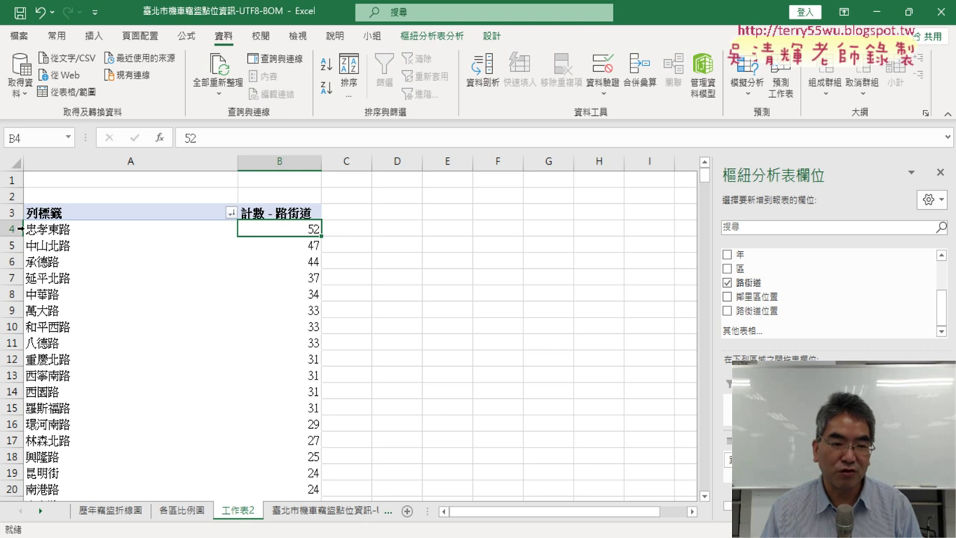
pyautogui.moveTo(20, 228); pyautogui.dragTo(15, 245)
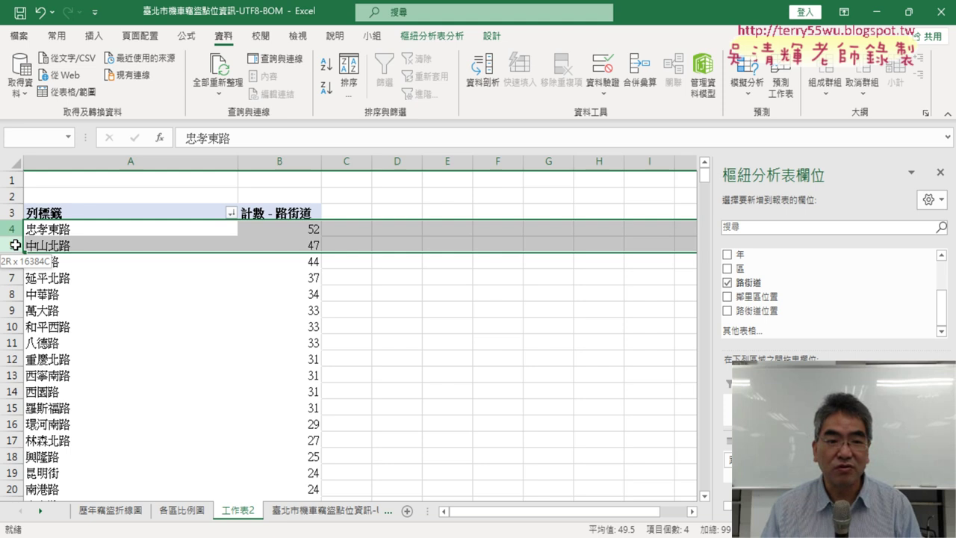
pyautogui.moveTo(15, 245); pyautogui.dragTo(14, 247)
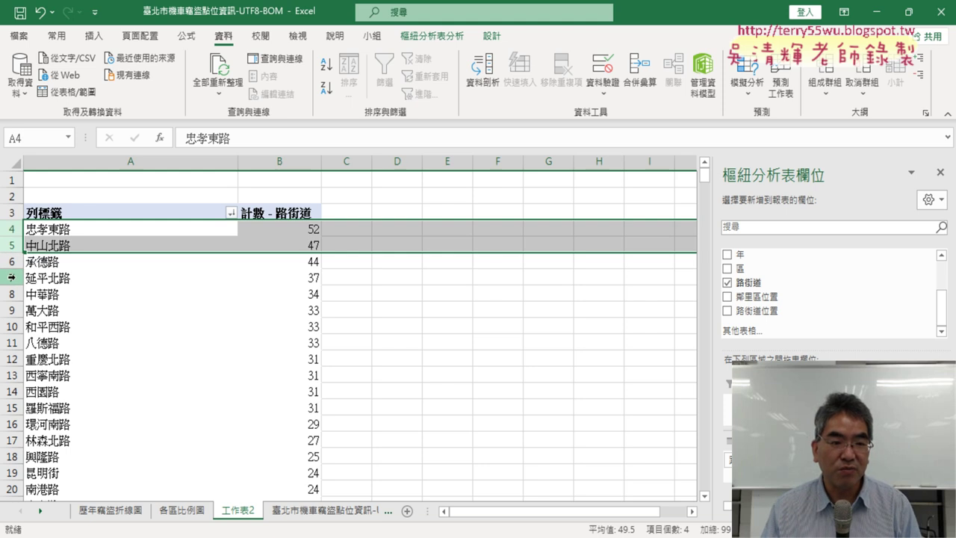
pyautogui.click(14, 278)
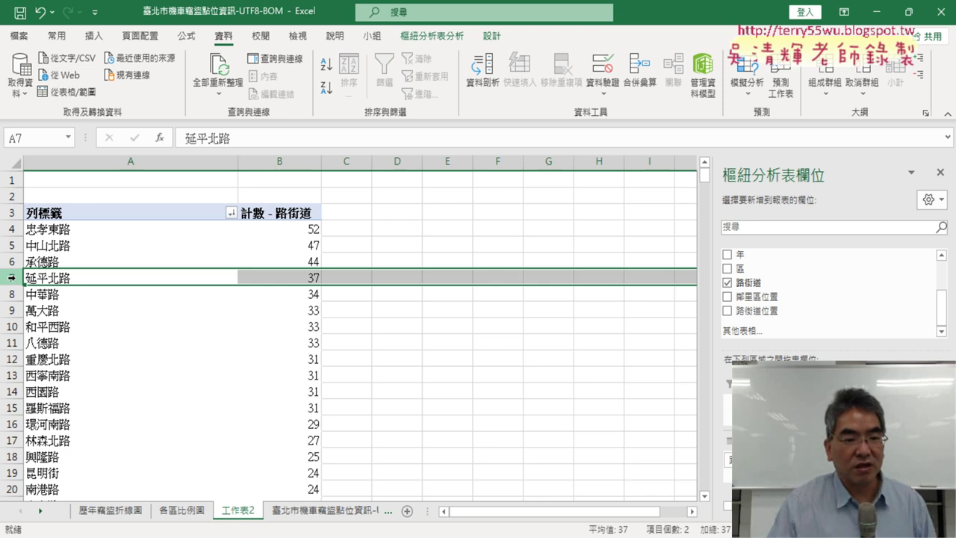
pyautogui.click(55, 278)
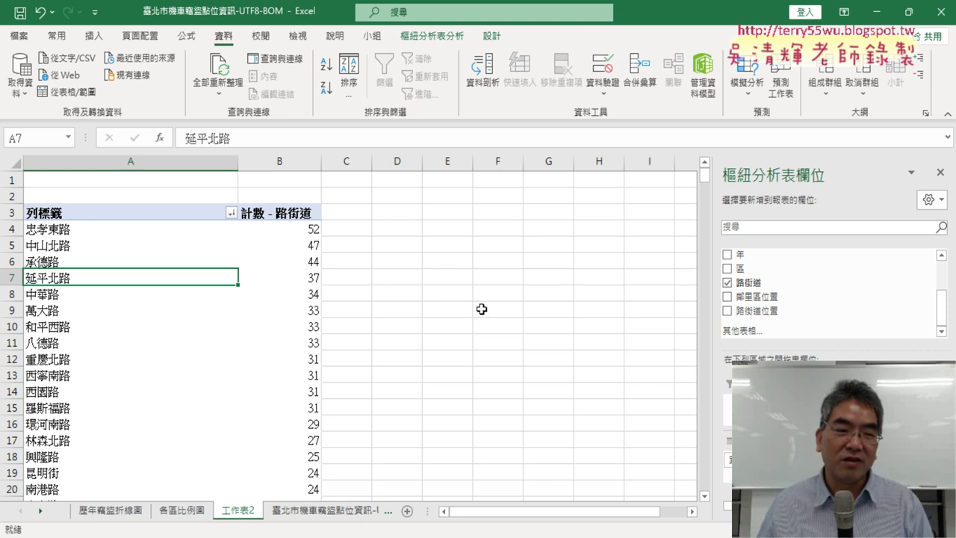
pyautogui.click(65, 294)
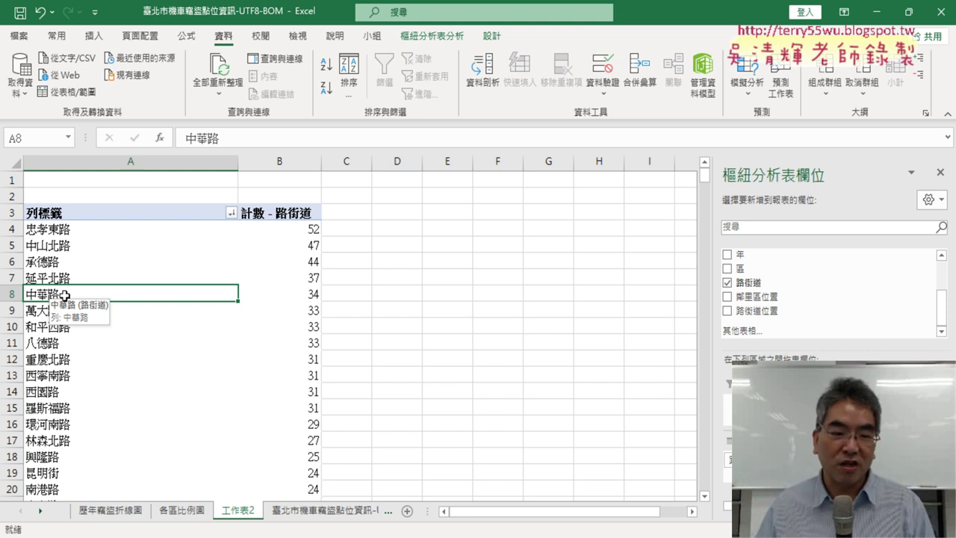
# Apply a 前 10 項 value filter by 計數 - 路街道 to the street labels
pyautogui.click(231, 213)
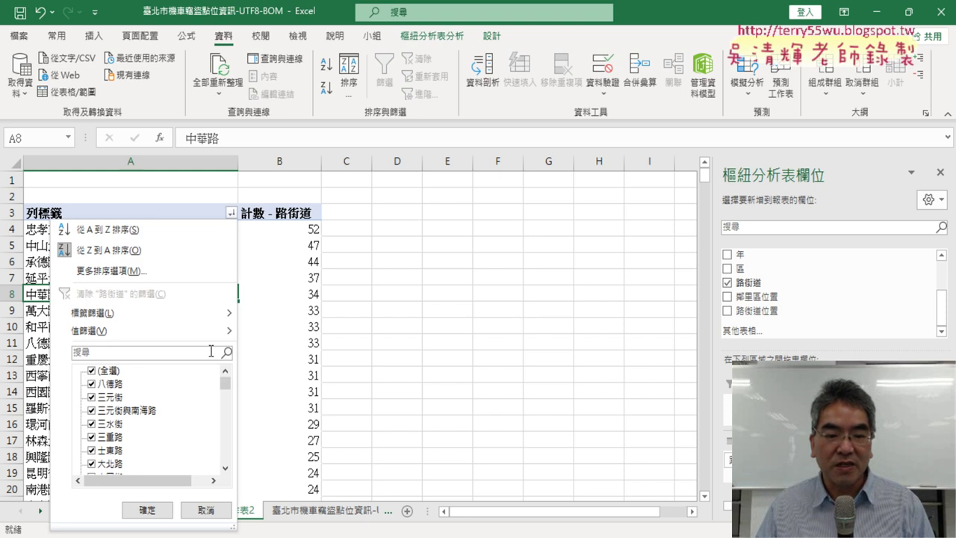
pyautogui.moveTo(164, 337)
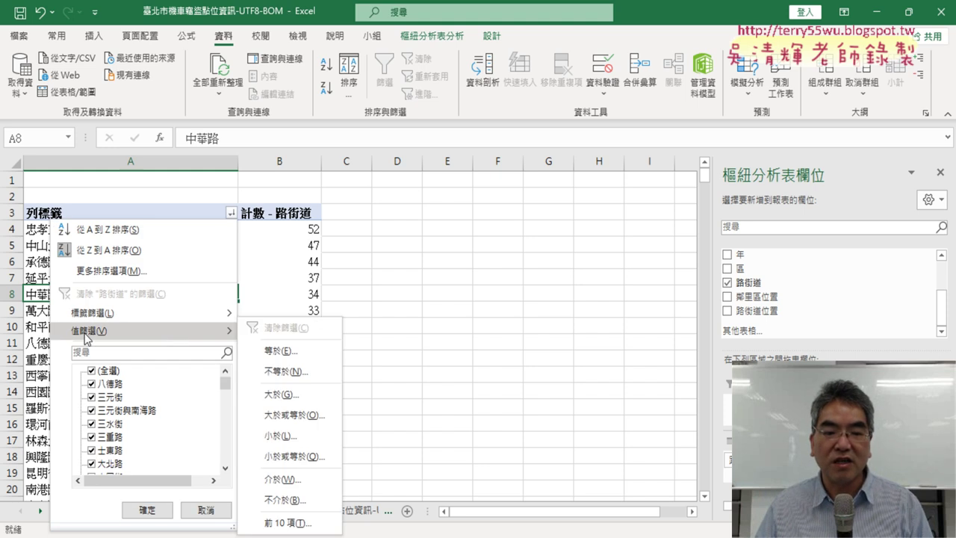
pyautogui.click(299, 523)
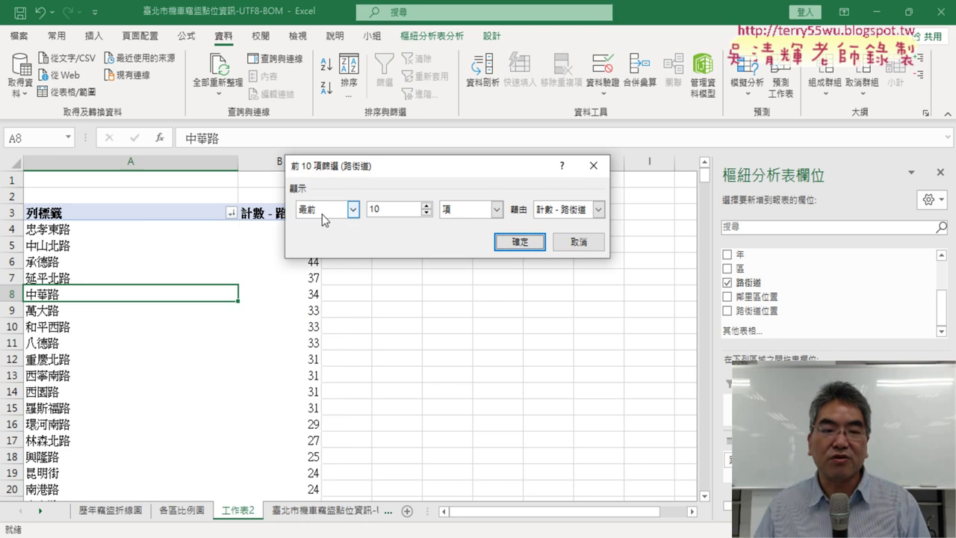
pyautogui.click(519, 241)
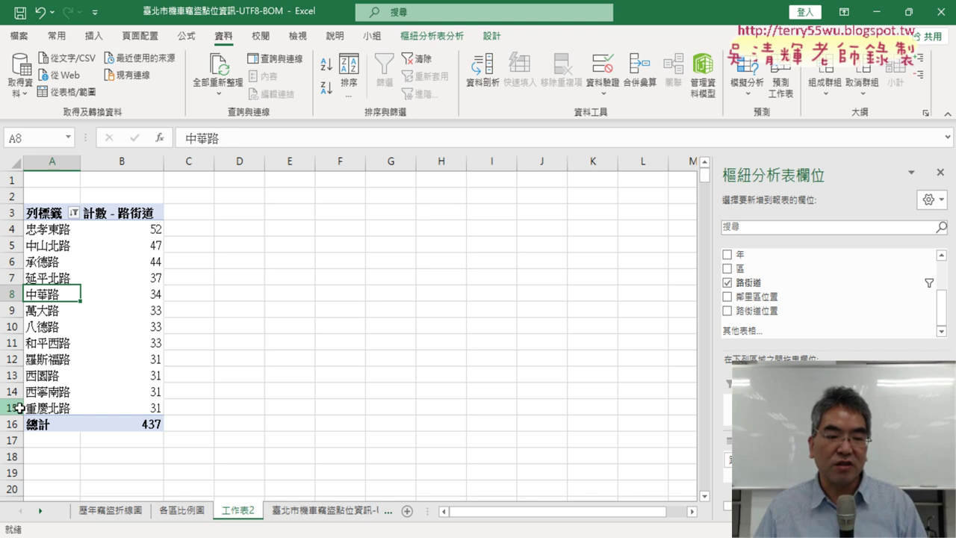
pyautogui.moveTo(12, 408); pyautogui.dragTo(56, 228)
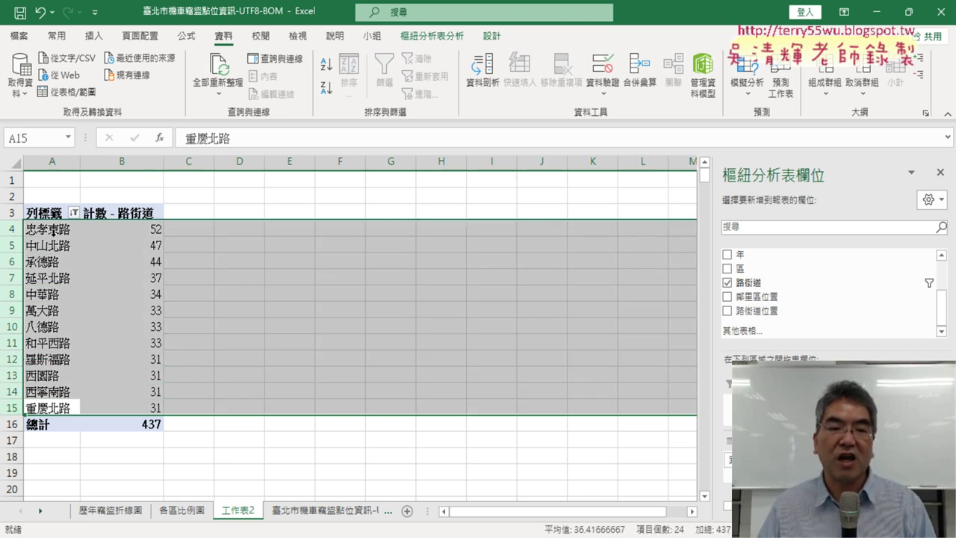
pyautogui.click(50, 233)
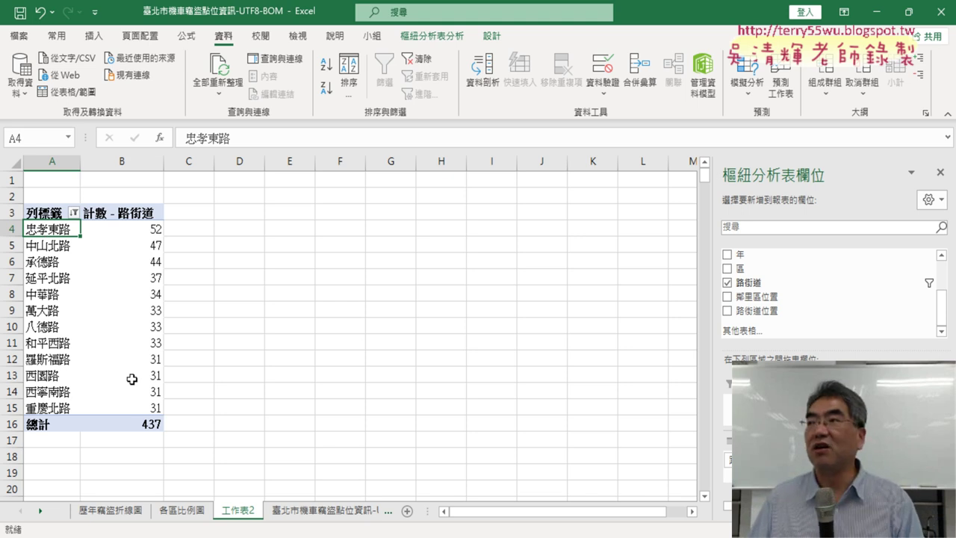
pyautogui.moveTo(132, 380)
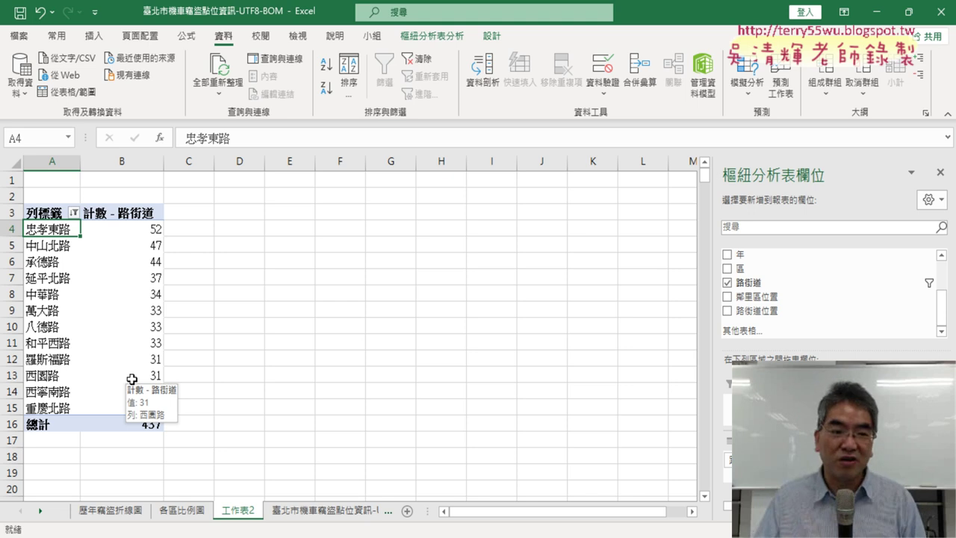
pyautogui.click(44, 296)
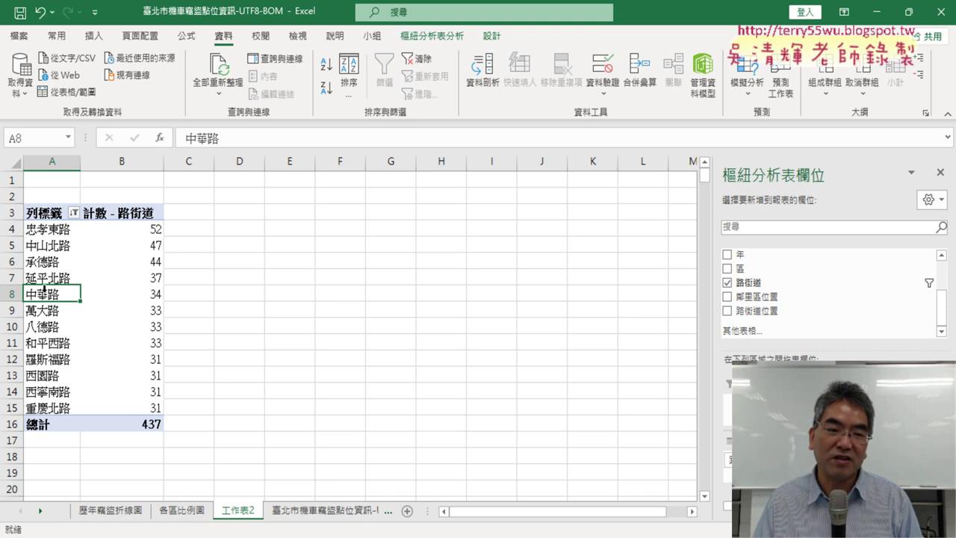
pyautogui.moveTo(46, 285); pyautogui.dragTo(52, 401)
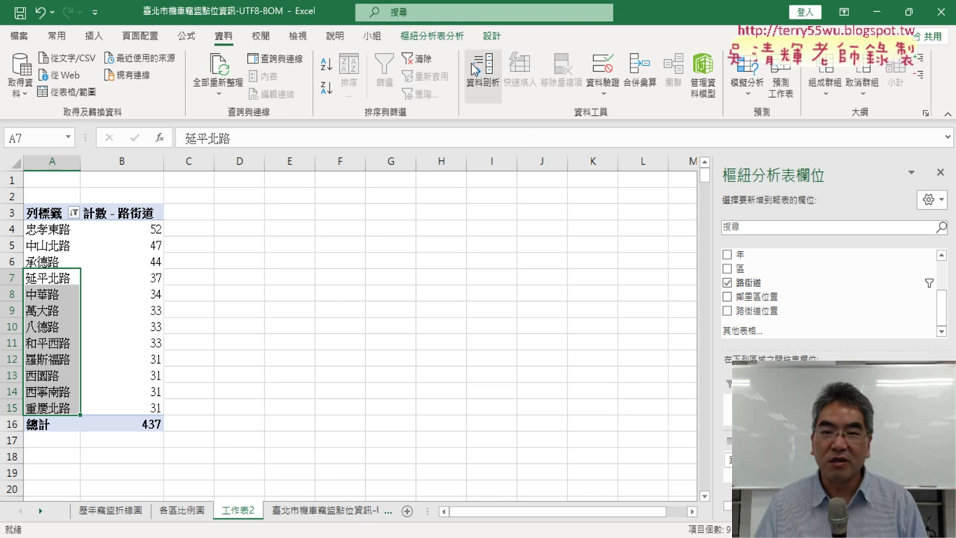
# Insert a 群組直條圖 clustered column pivot chart from the top-10 street pivot table
pyautogui.click(419, 37)
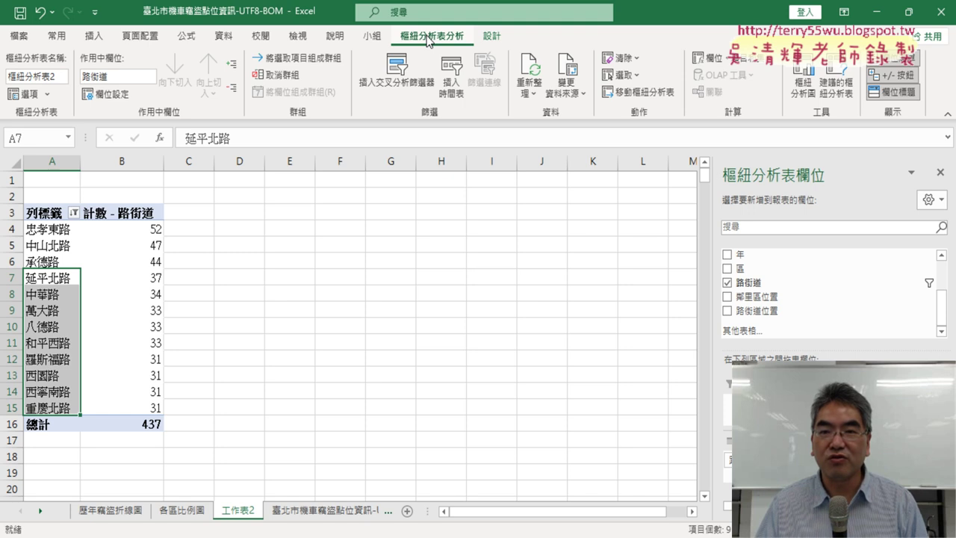
pyautogui.click(798, 88)
pyautogui.moveTo(448, 234)
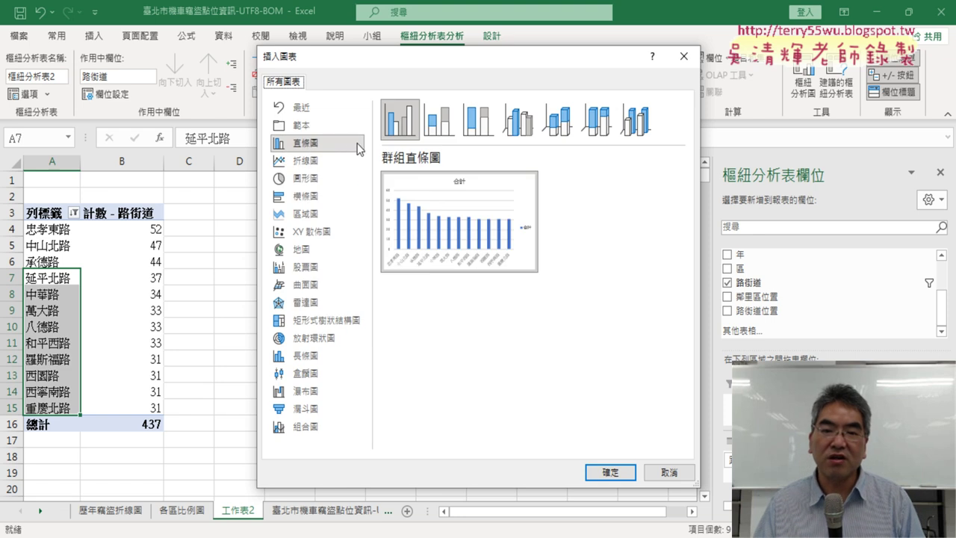
pyautogui.click(338, 200)
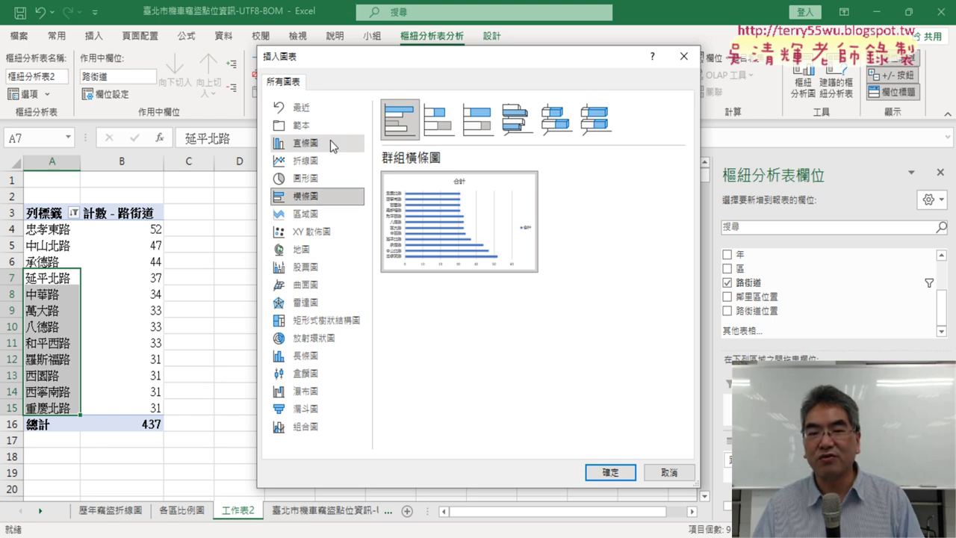
pyautogui.moveTo(416, 221)
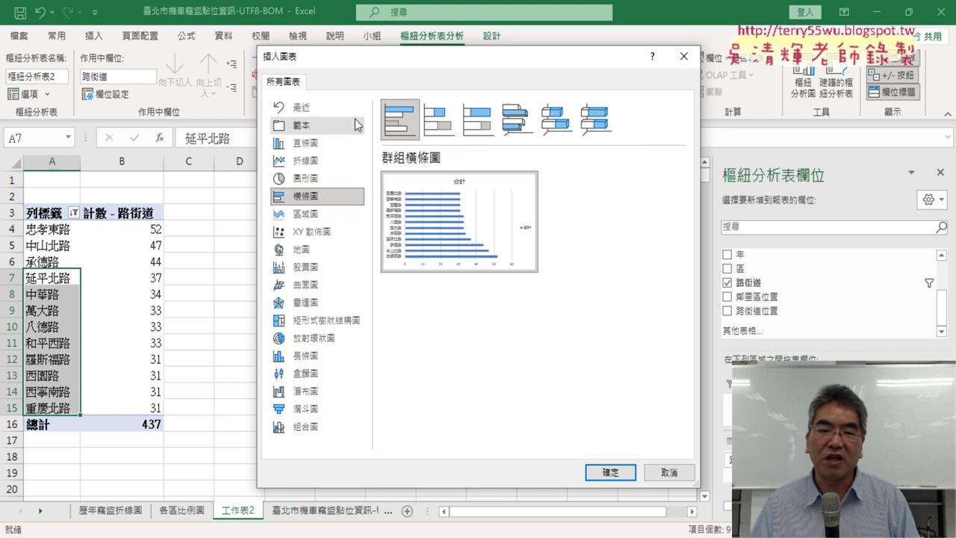
pyautogui.click(322, 143)
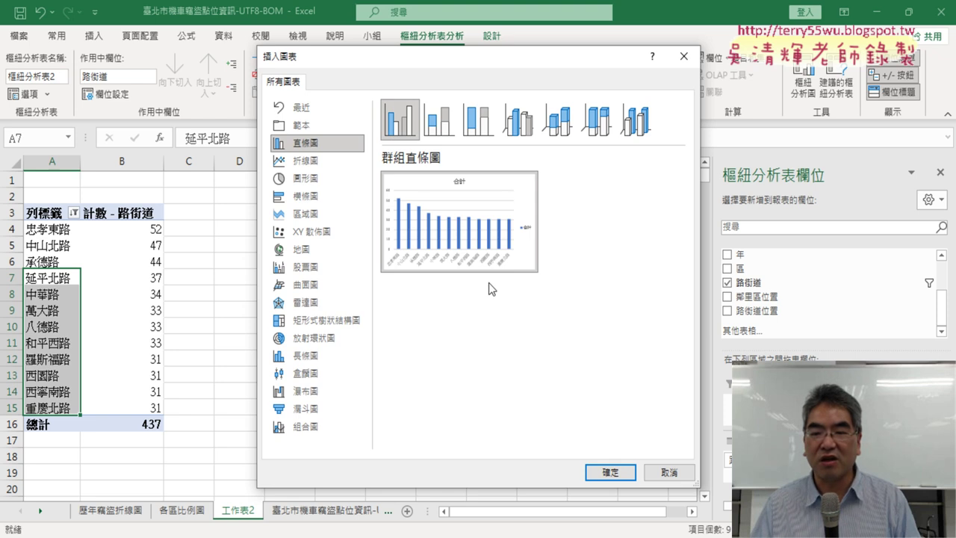
pyautogui.click(610, 472)
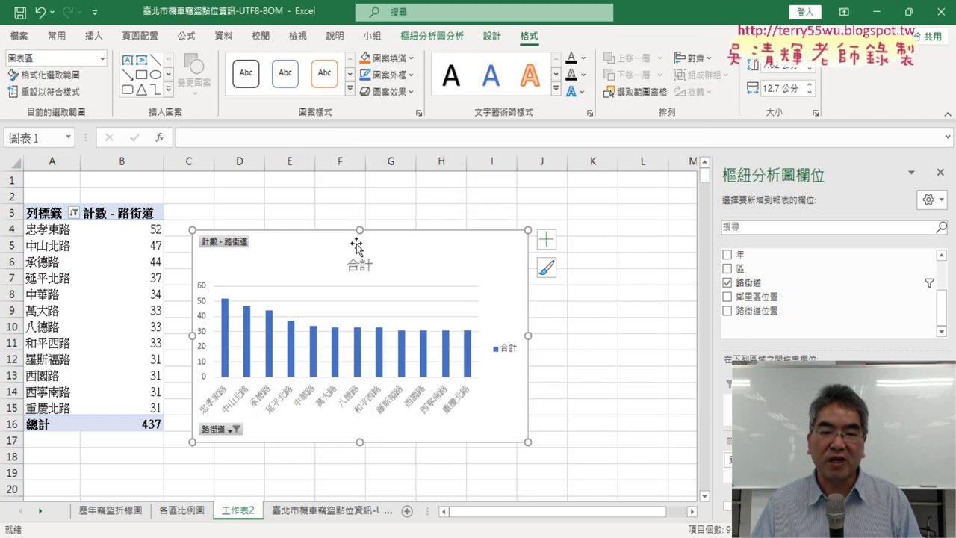
# Move and enlarge the chart, replacing its 合計 title with 路街道機車竊盜前十名直條圖
pyautogui.moveTo(357, 252); pyautogui.dragTo(350, 204)
pyautogui.moveTo(519, 394); pyautogui.dragTo(624, 473)
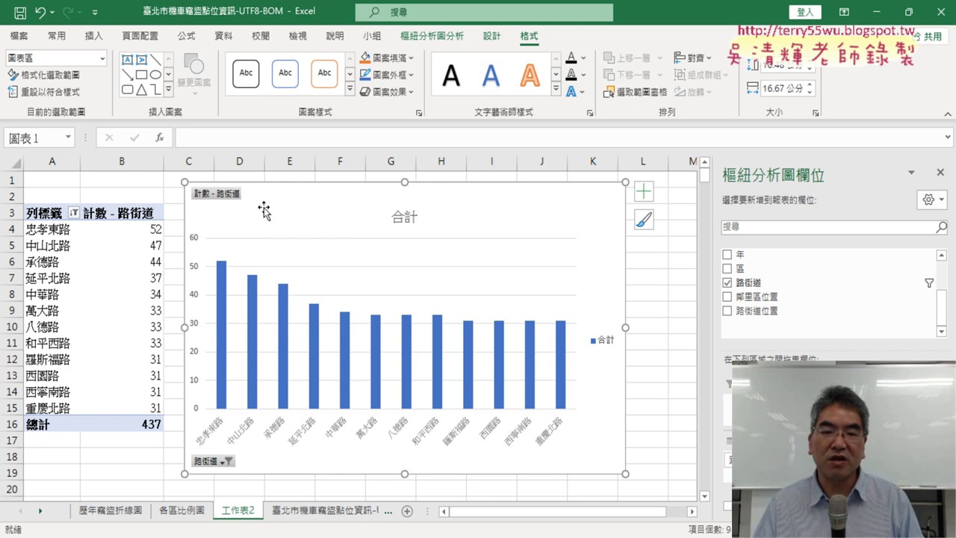
pyautogui.click(402, 216)
pyautogui.moveTo(423, 216)
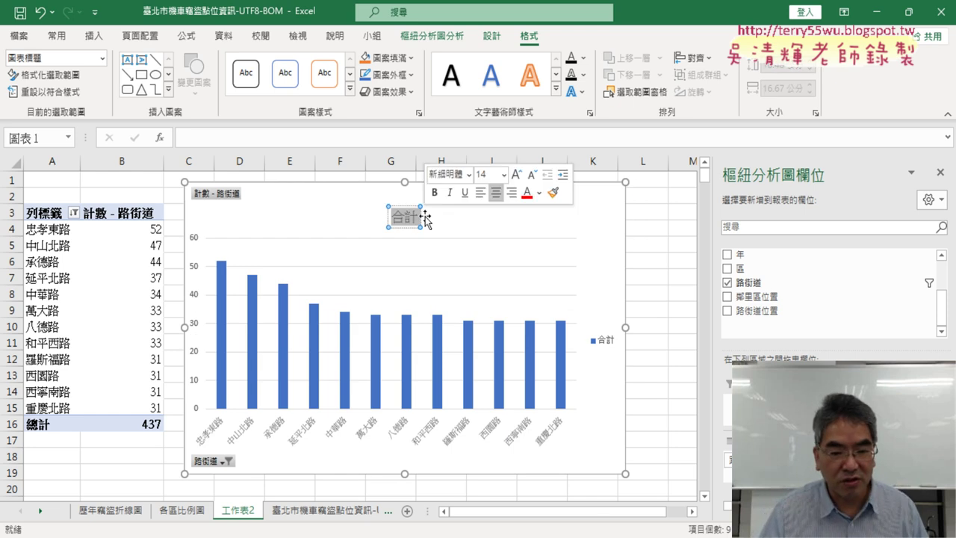
pyautogui.press('Delete')
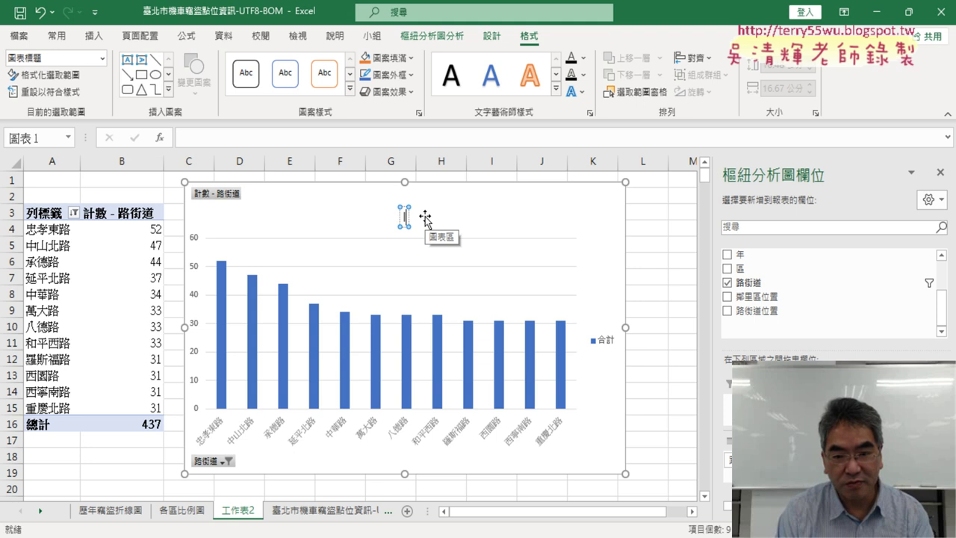
pyautogui.write('路')
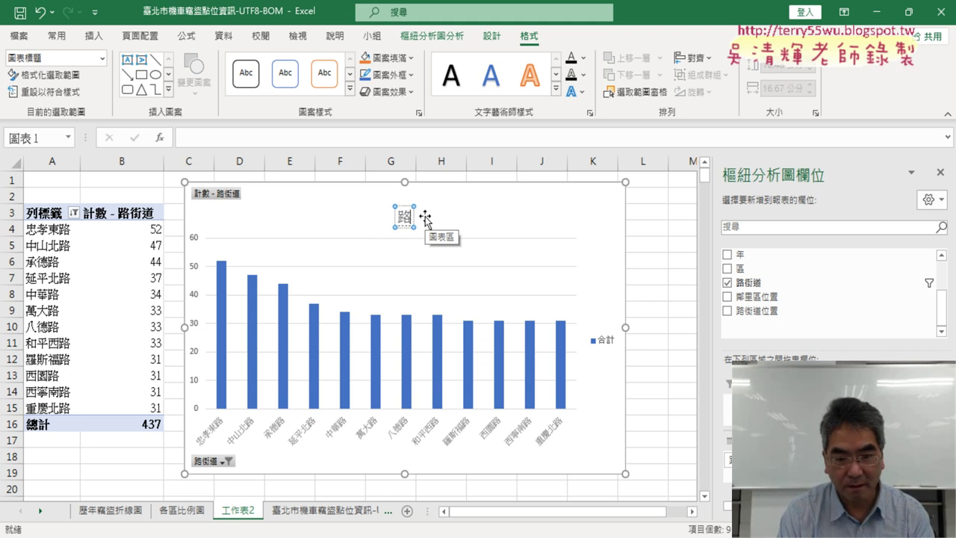
pyautogui.write('街ㄉ')
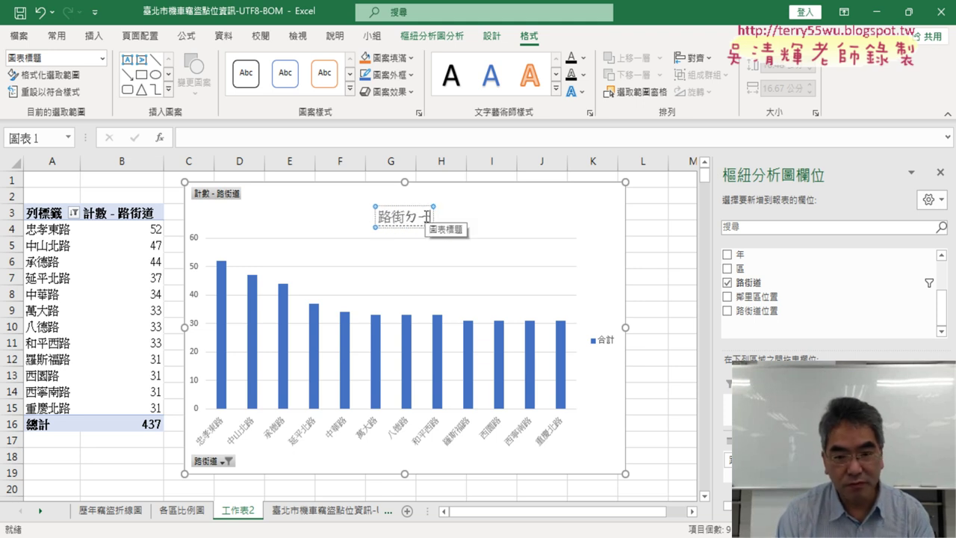
pyautogui.write('道')
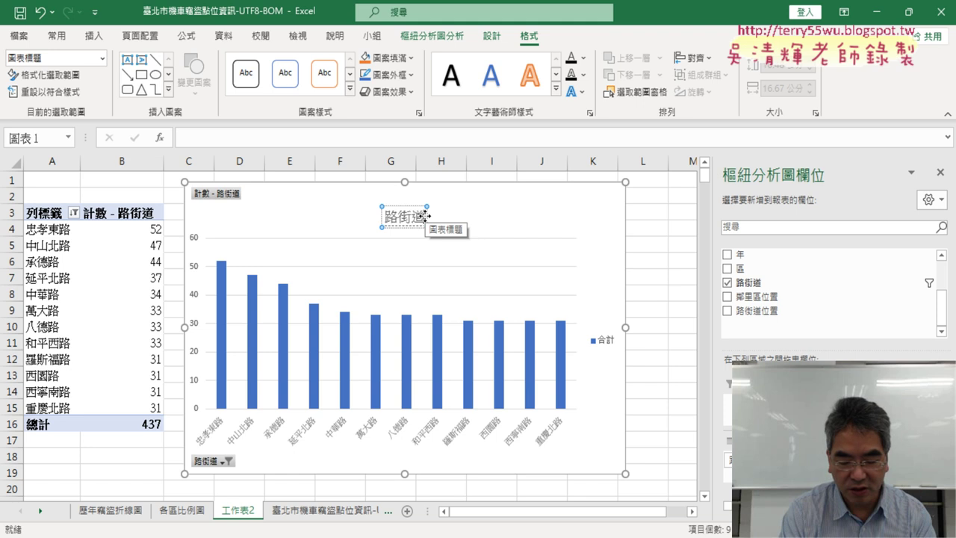
pyautogui.write('ㄑㄧㄢ')
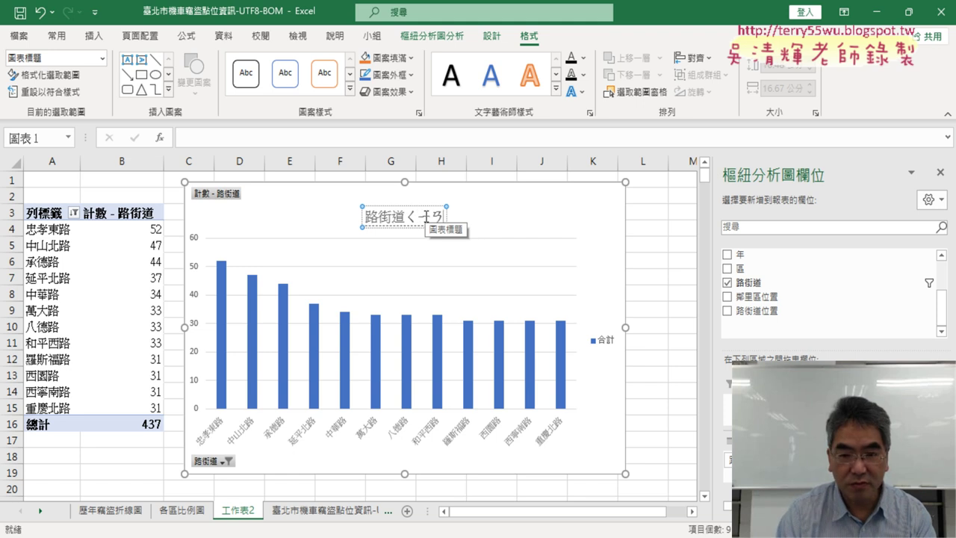
pyautogui.press('BackSpace')
pyautogui.press('BackSpace')
pyautogui.press('BackSpace')
pyautogui.write('前十名')
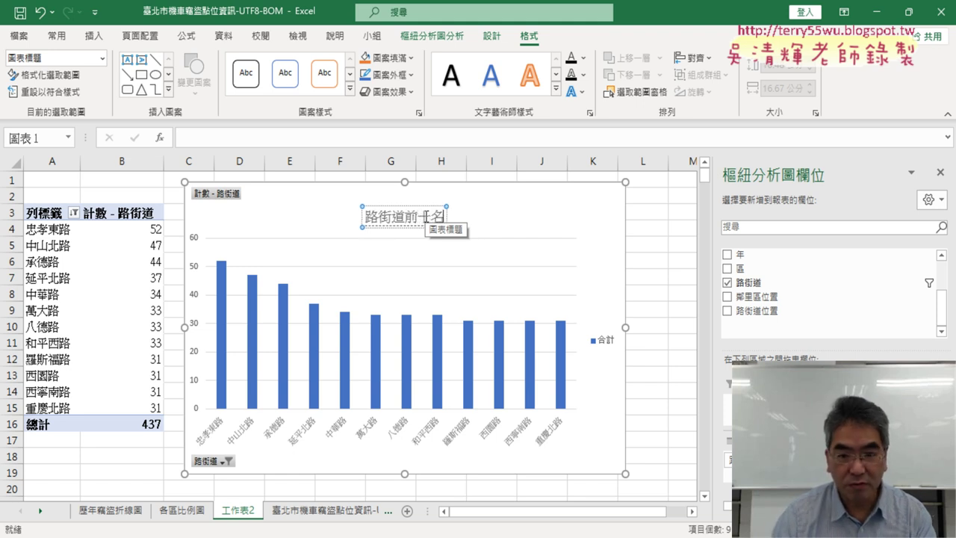
pyautogui.write('竊')
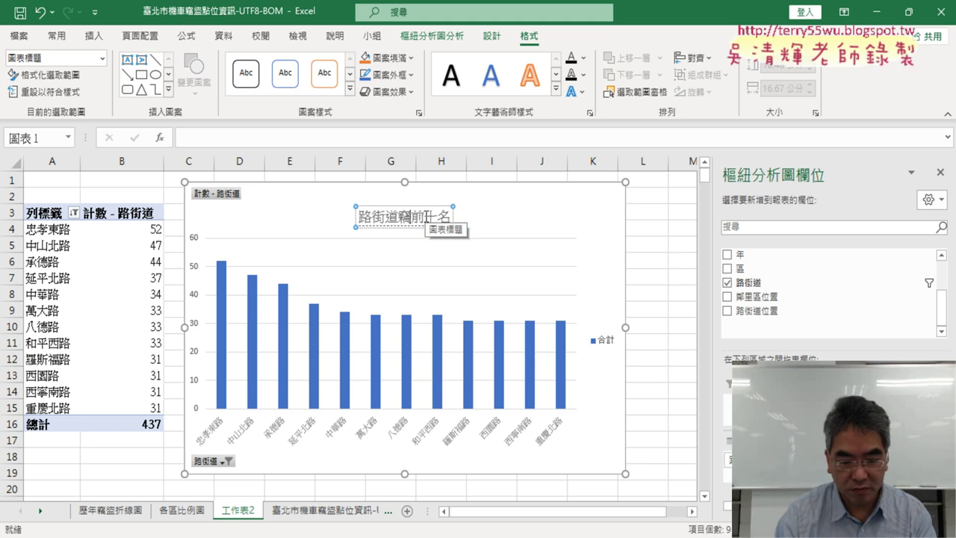
pyautogui.write('盜')
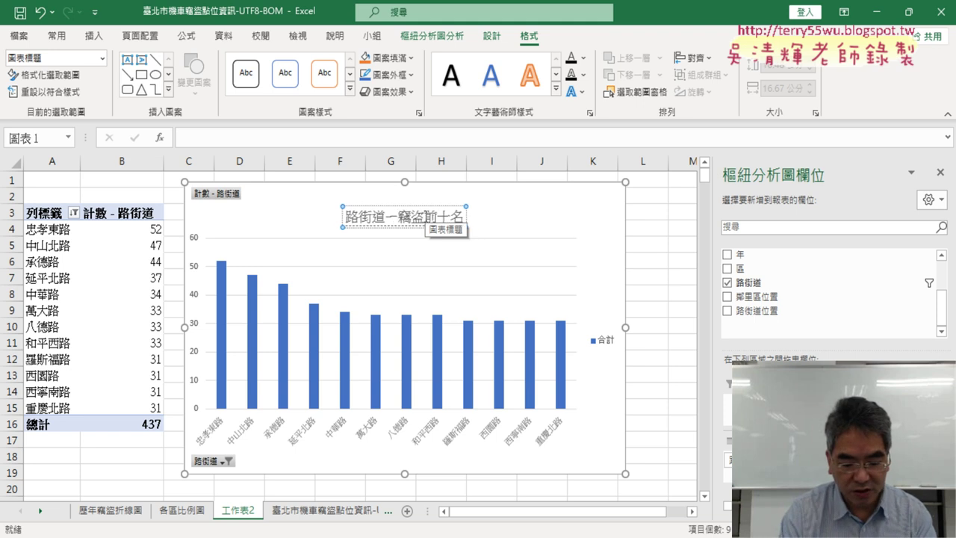
pyautogui.write('機車')
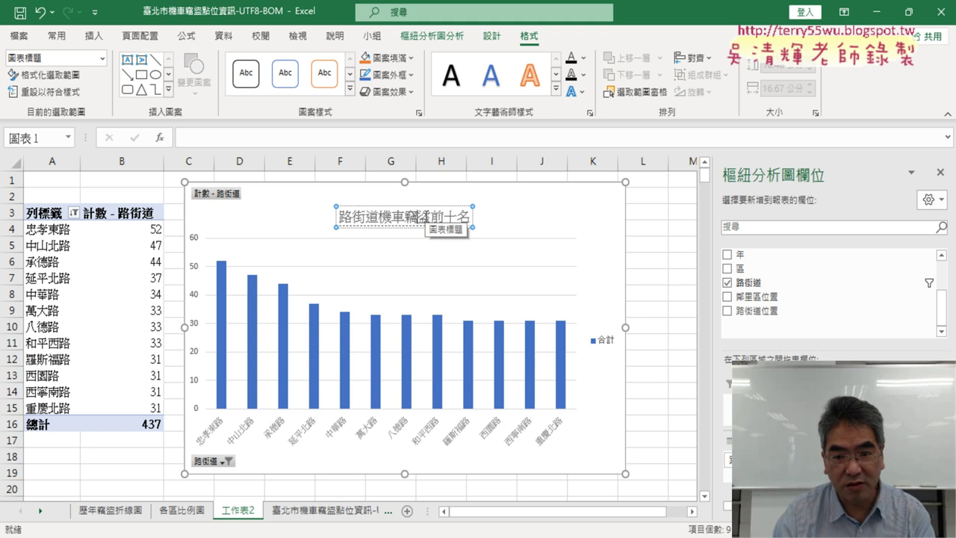
pyautogui.write('ㄓ')
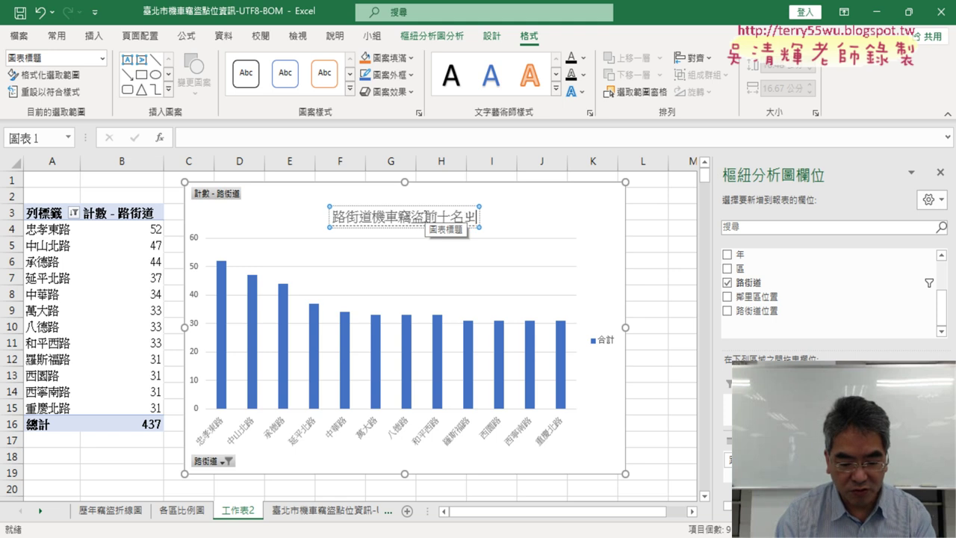
pyautogui.press('BackSpace')
pyautogui.write('直條ㄊ')
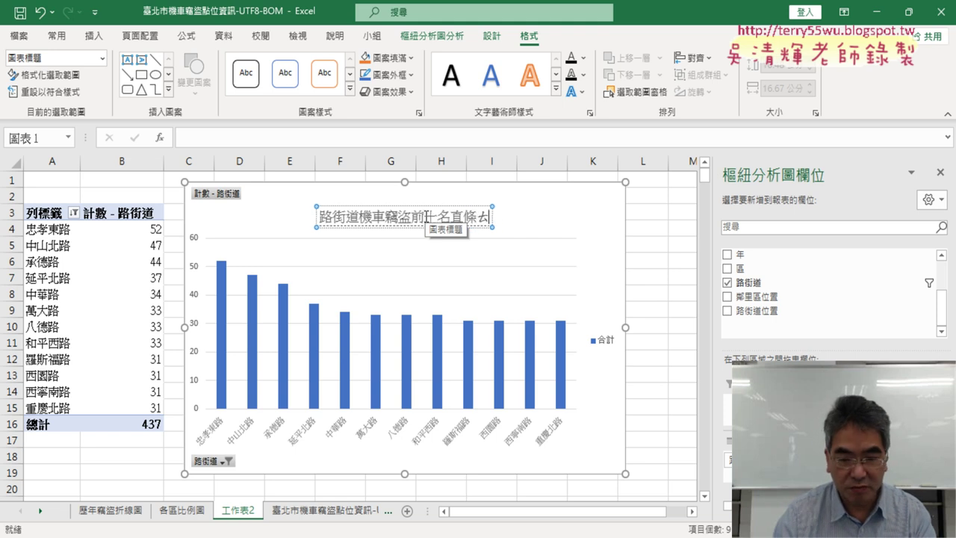
pyautogui.write('ㄨˊ')
# Format the chart title 路街道機車竊盜前十名直條圖 as bold, red, 20-point text
pyautogui.tripleClick(425, 217)
pyautogui.hotkey('ctrl', 'c')
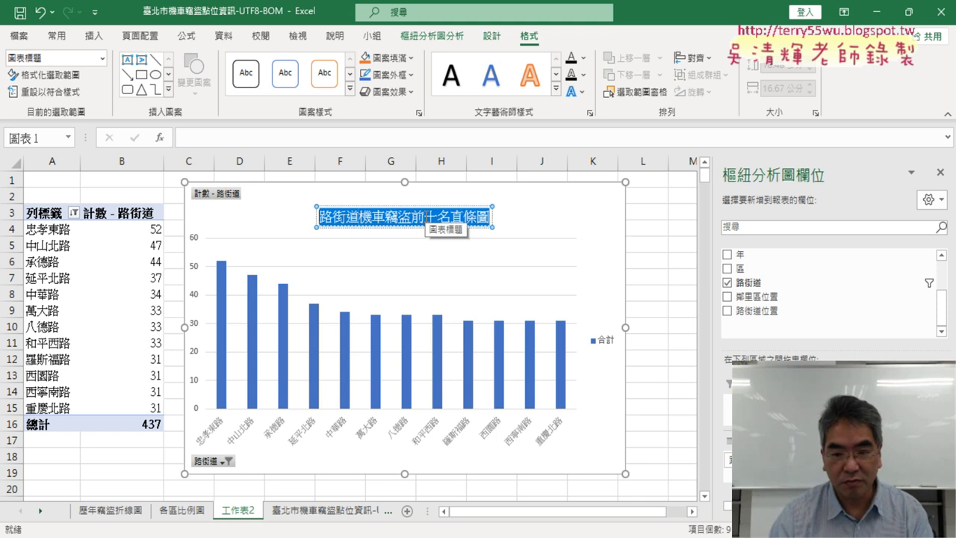
pyautogui.click(427, 217)
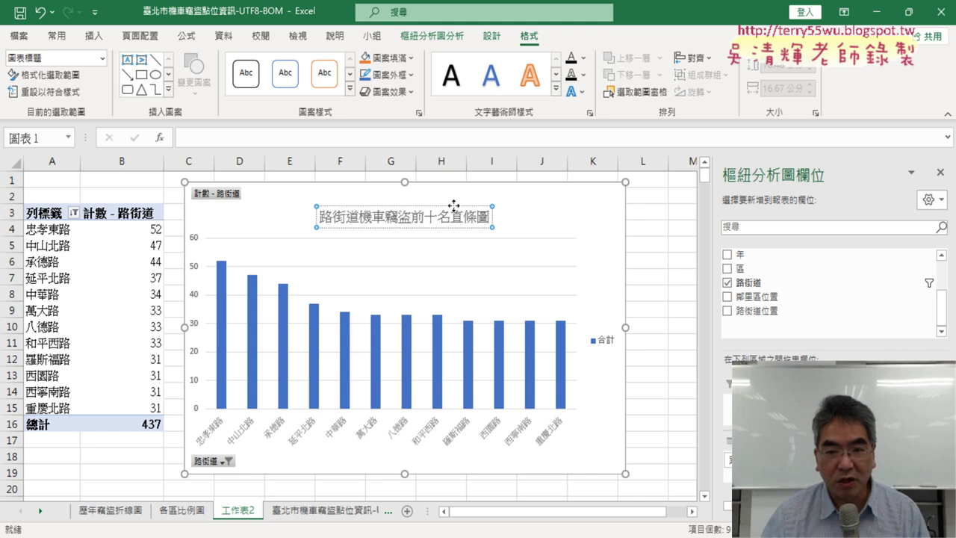
pyautogui.click(453, 205)
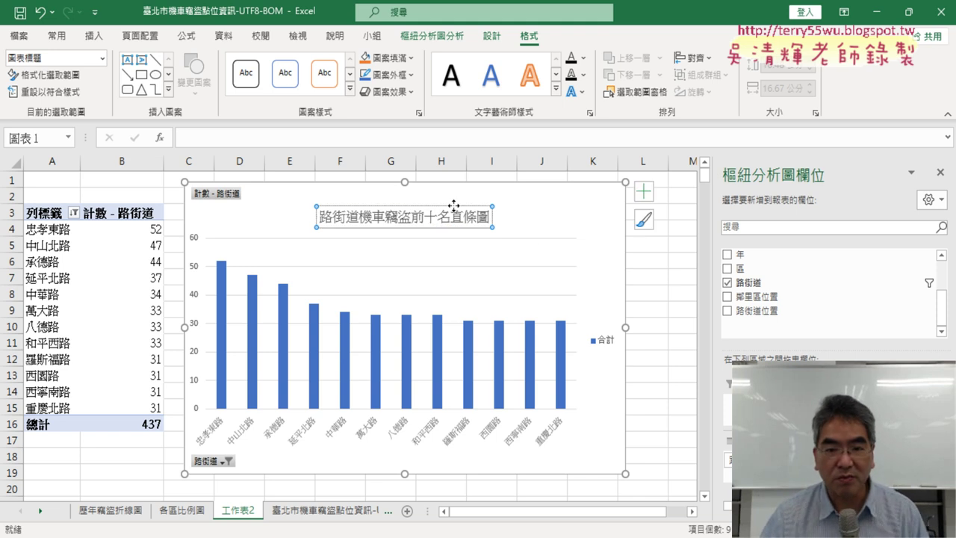
pyautogui.click(56, 36)
pyautogui.click(218, 65)
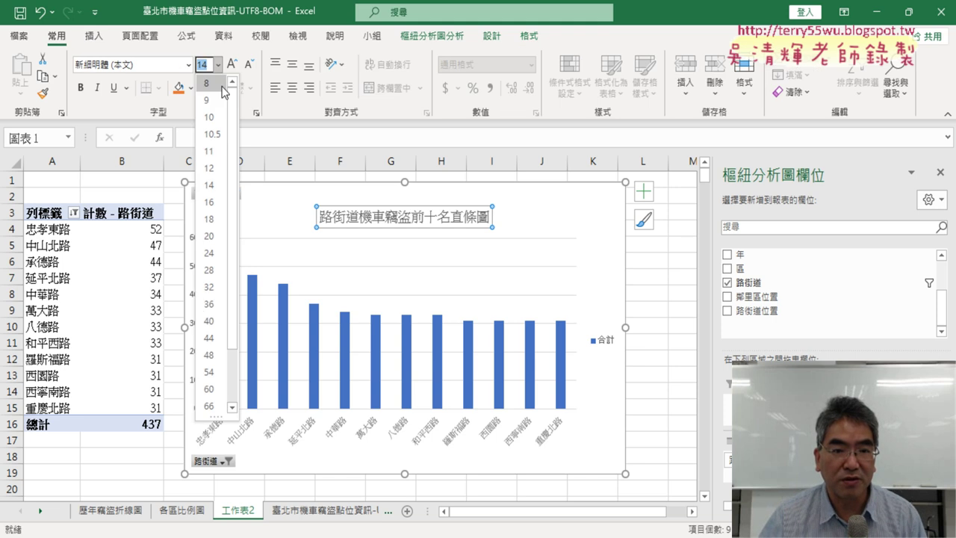
pyautogui.click(215, 236)
pyautogui.click(206, 87)
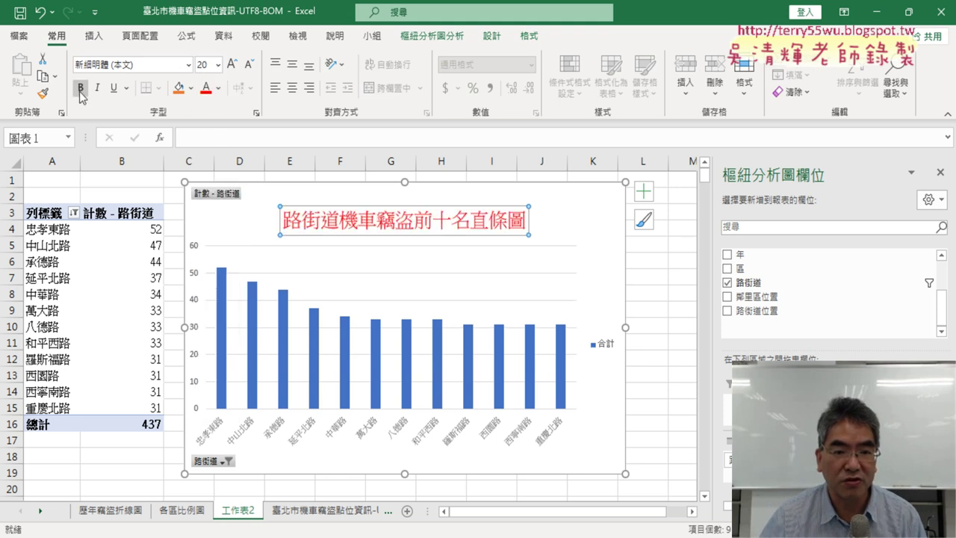
pyautogui.click(80, 88)
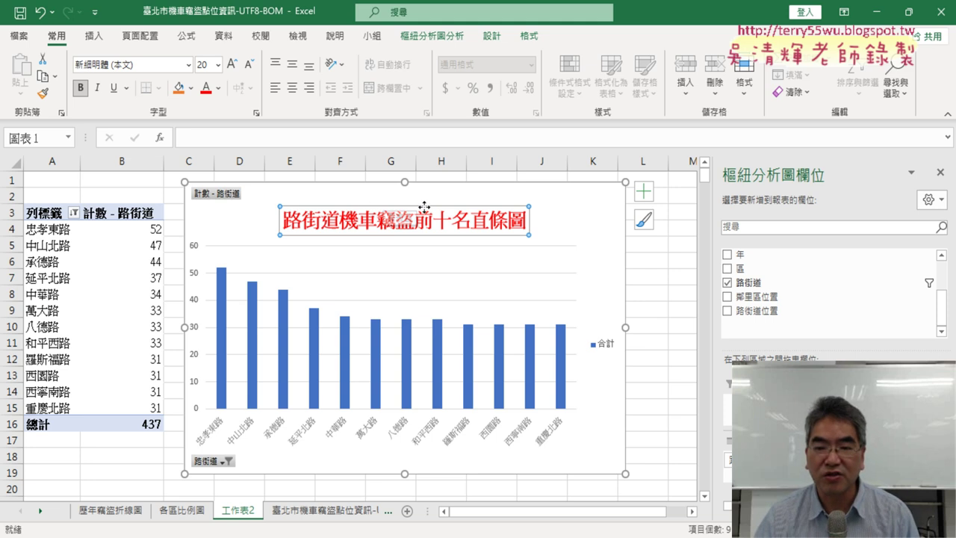
# Hide the chart legend and turn on data labels for the bars
pyautogui.click(650, 198)
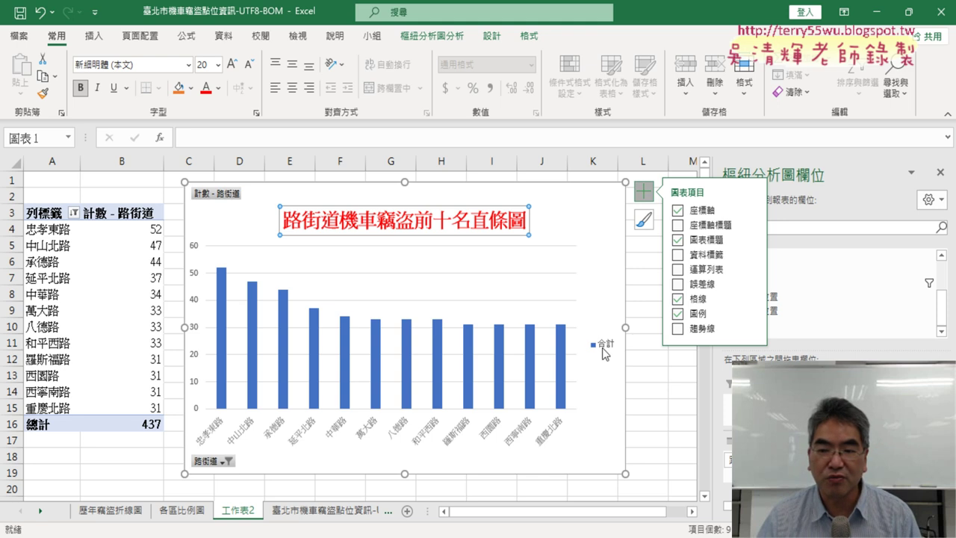
pyautogui.click(677, 314)
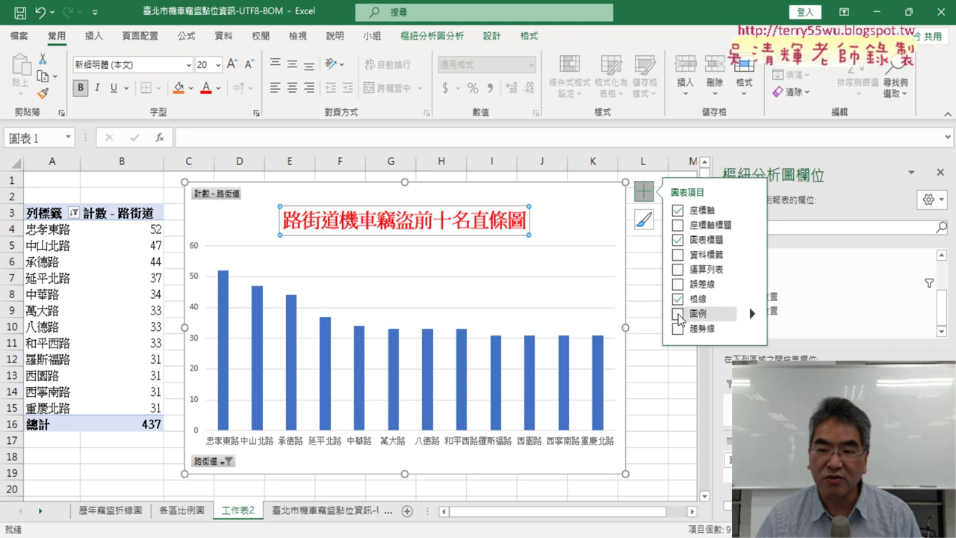
pyautogui.click(678, 256)
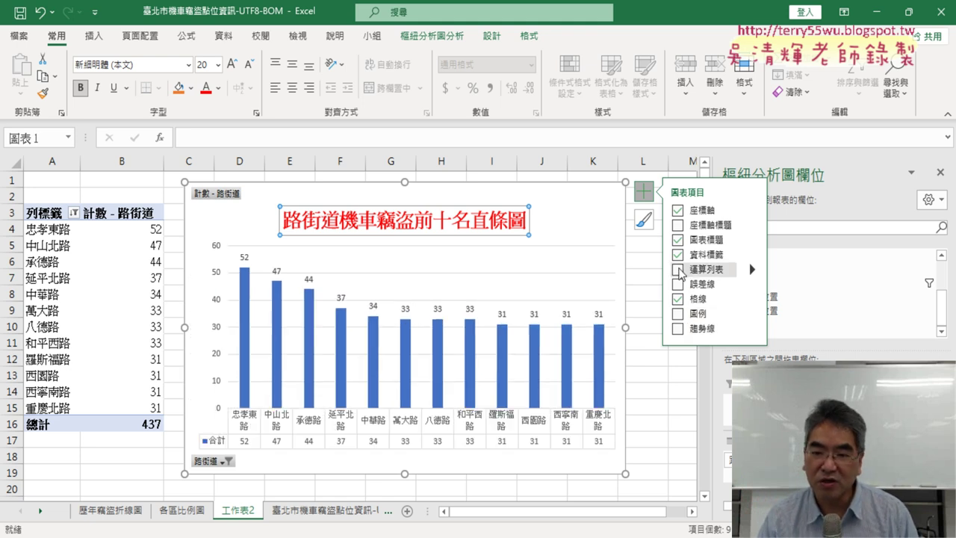
pyautogui.click(677, 226)
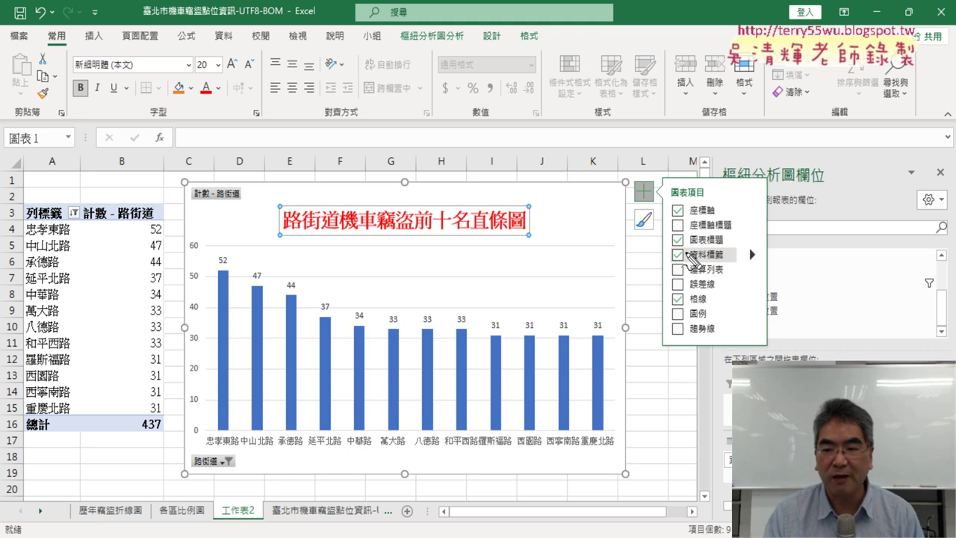
# Draw red emphasis marks on the legend and data-label options, clear them, and deselect the chart
pyautogui.moveTo(641, 208); pyautogui.dragTo(675, 207)
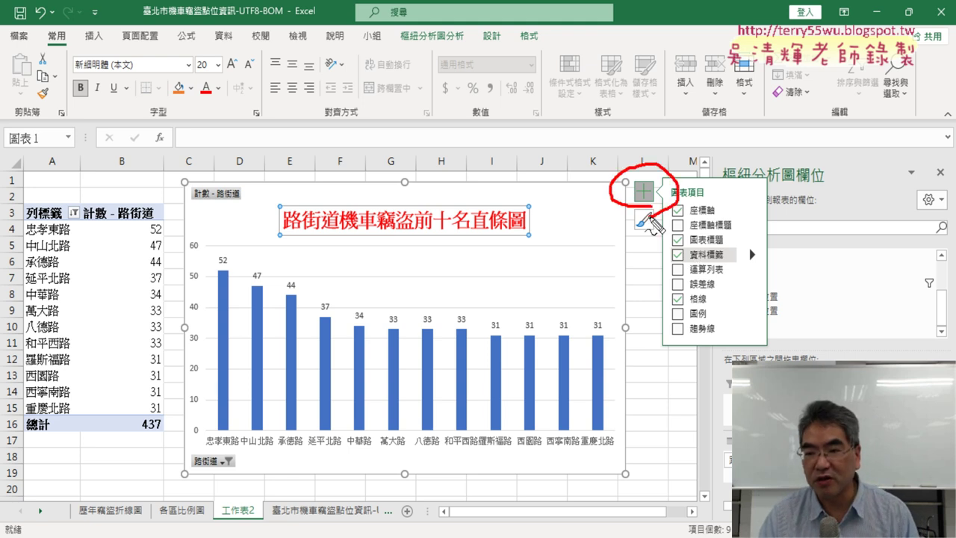
pyautogui.moveTo(694, 303)
pyautogui.mouseDown()
pyautogui.moveTo(728, 306)
pyautogui.moveTo(673, 321)
pyautogui.mouseUp()
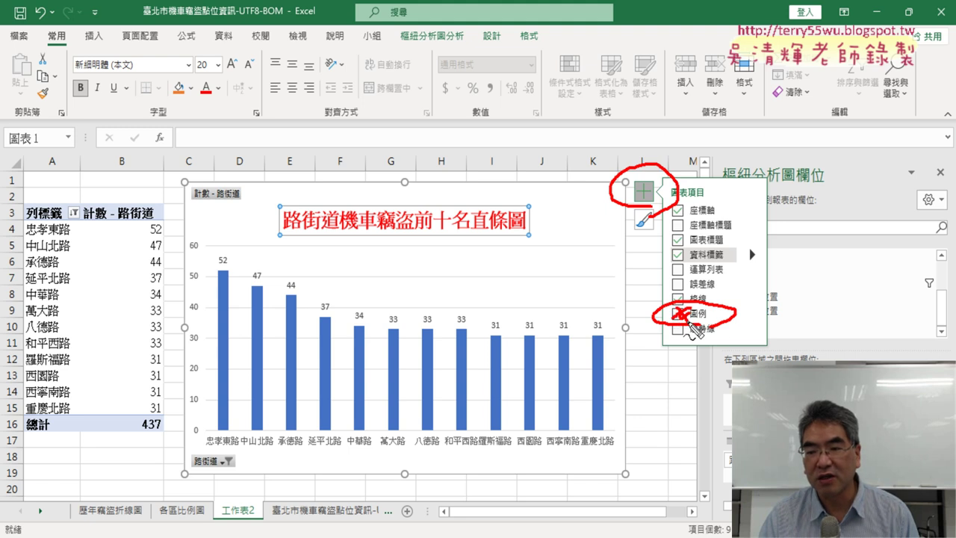
pyautogui.moveTo(675, 254); pyautogui.dragTo(691, 252)
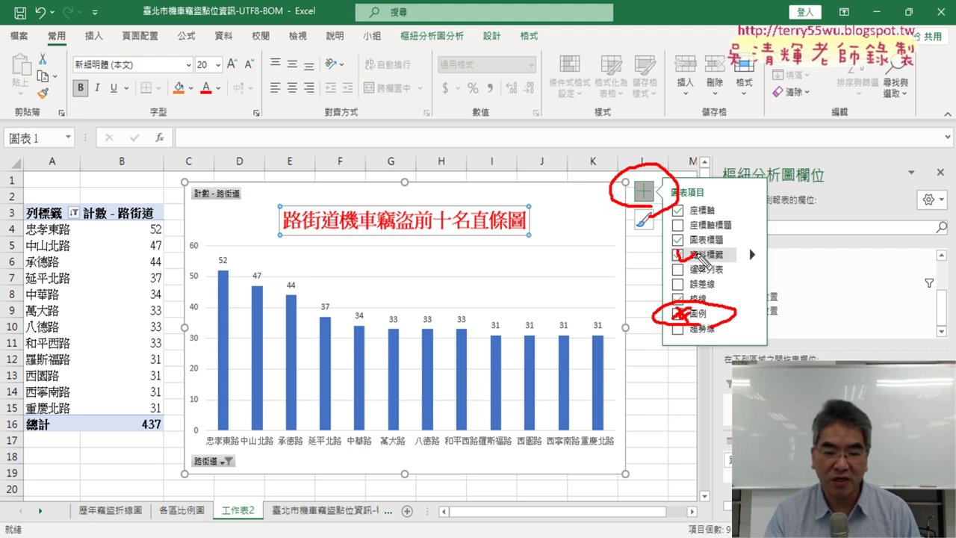
pyautogui.press('Escape')
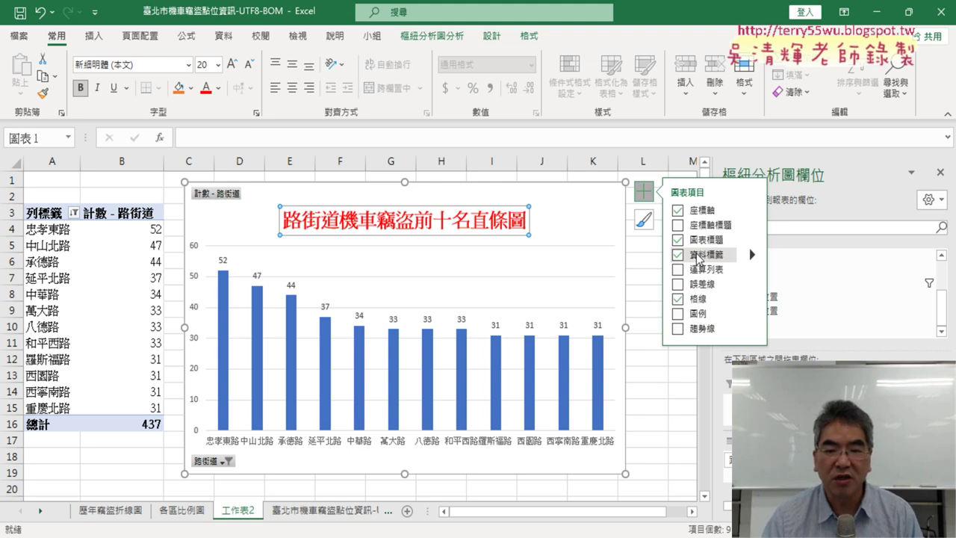
pyautogui.click(660, 421)
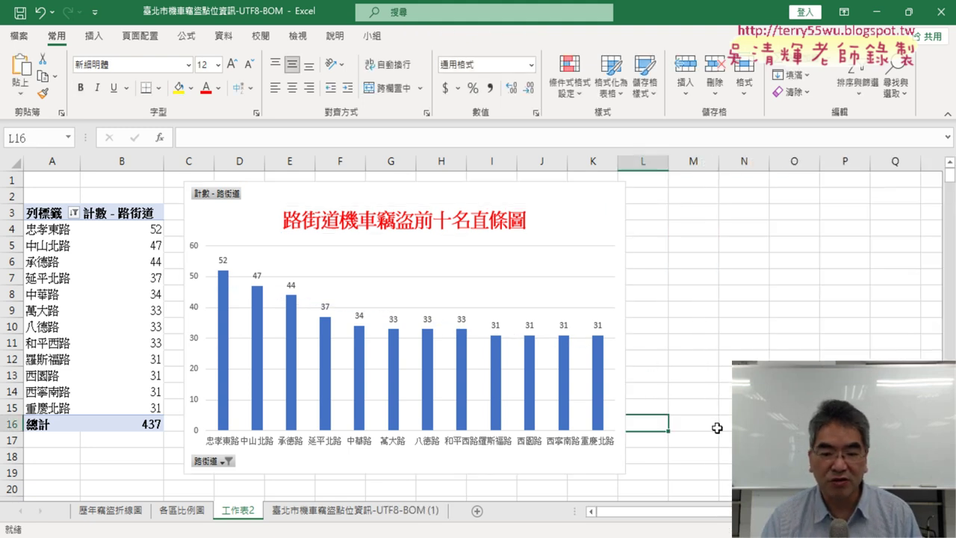
# Attempt to rename 工作表2 by pasting, dismiss the invalid-name warning and cancel the rename
pyautogui.doubleClick(239, 515)
pyautogui.write('FIND("區",E2)')
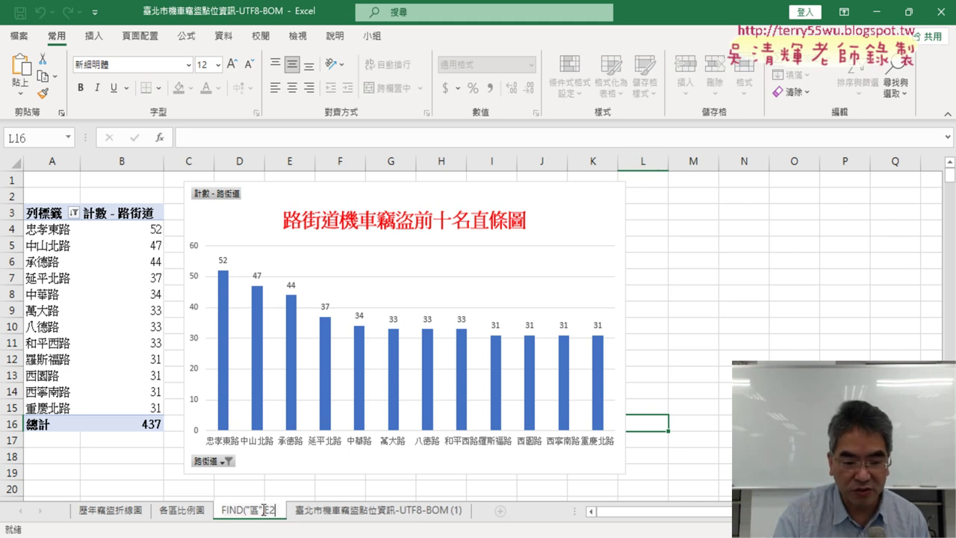
pyautogui.hotkey('ctrl', 'a')
pyautogui.press('BackSpace')
pyautogui.click(520, 355)
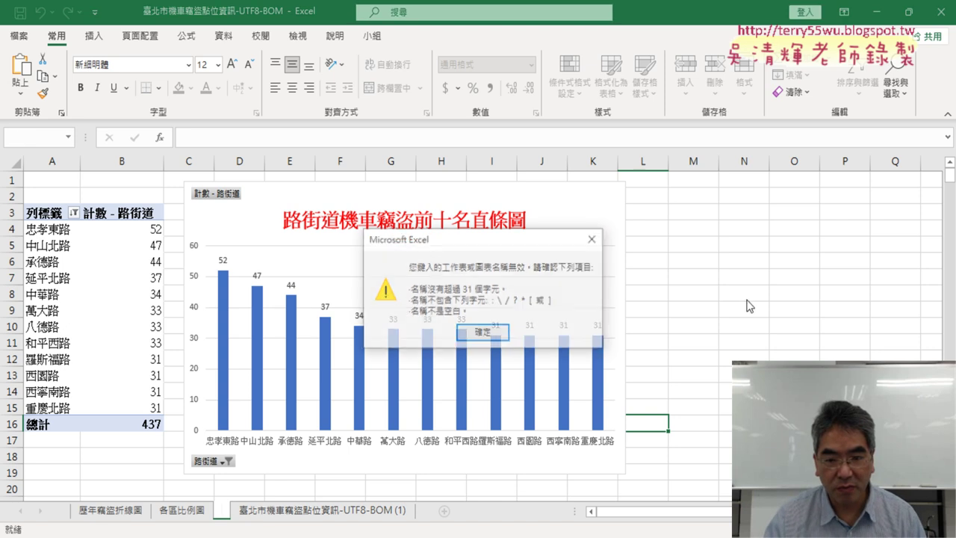
pyautogui.click(480, 332)
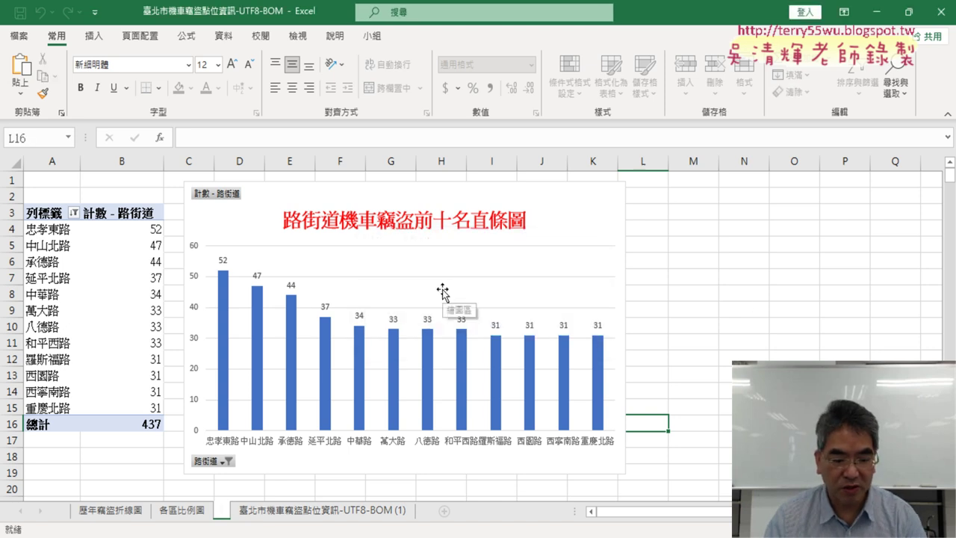
pyautogui.press('Escape')
# Take the chart title text and name the sheet 路街道機車竊盜前十名直條圖
pyautogui.click(394, 221)
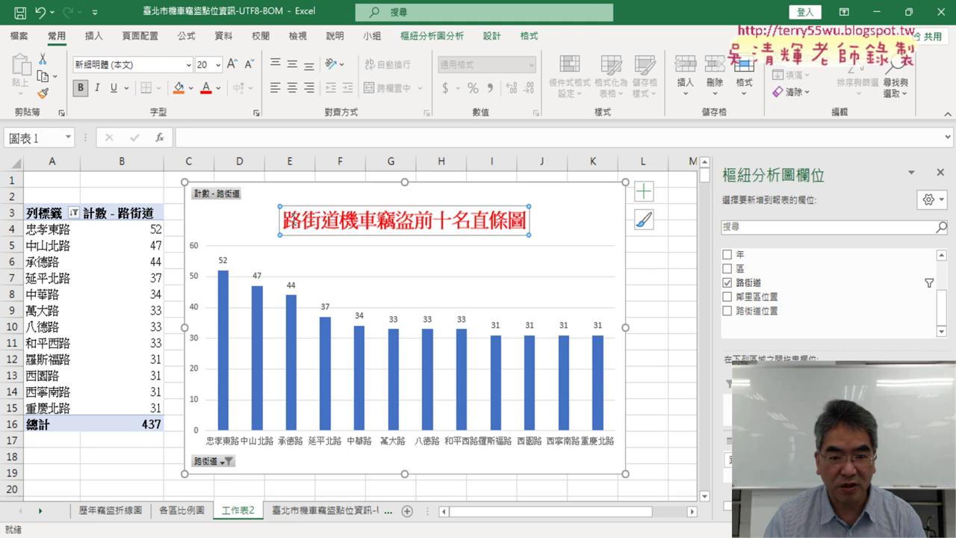
pyautogui.moveTo(283, 221); pyautogui.dragTo(525, 224)
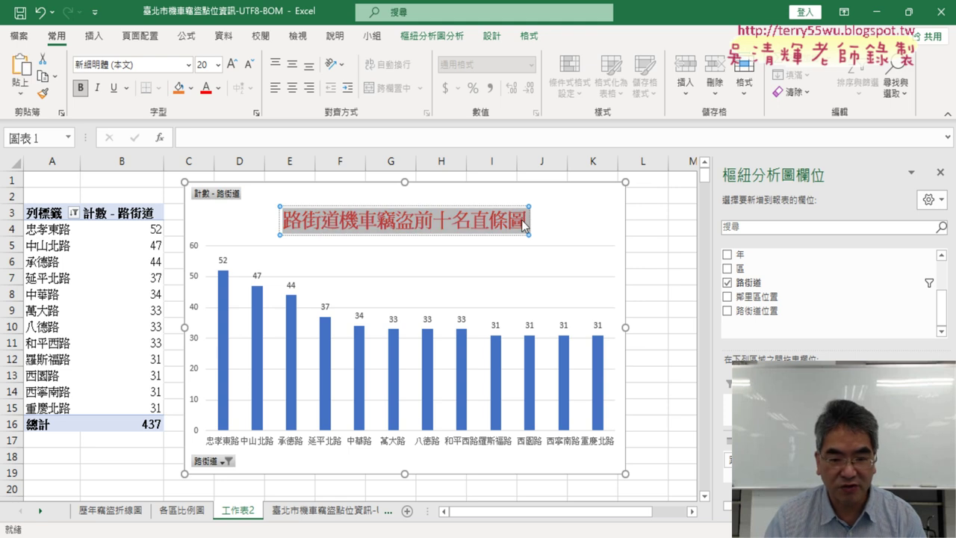
pyautogui.hotkey('ctrl', 'v')
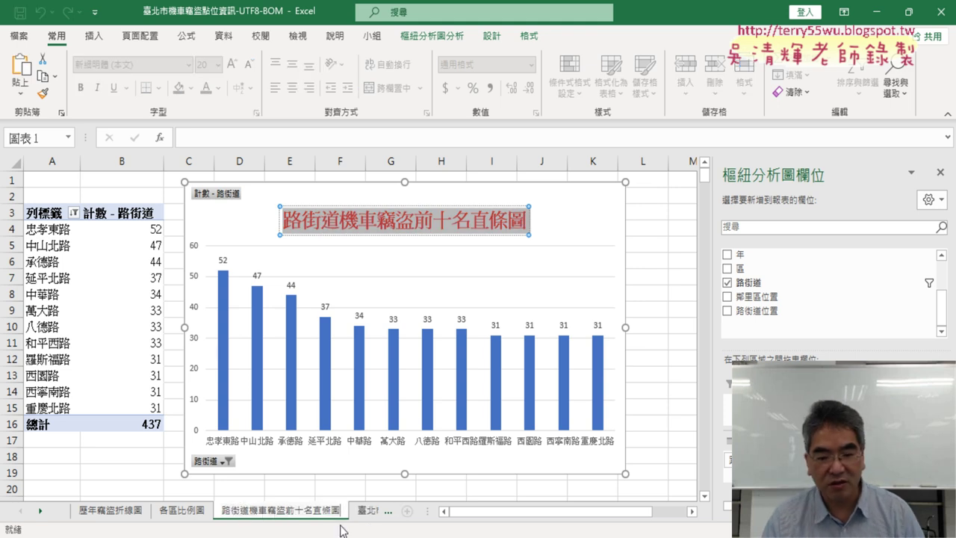
pyautogui.click(487, 489)
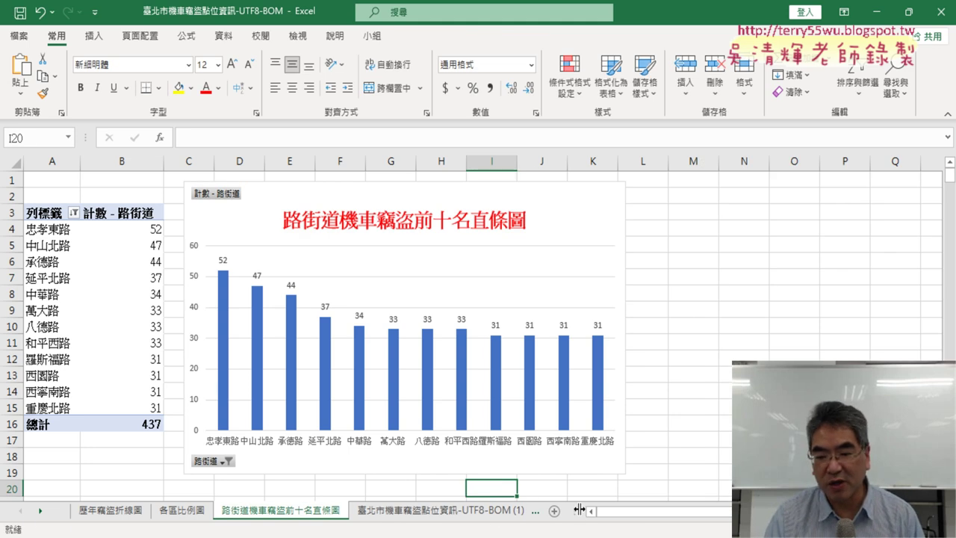
pyautogui.moveTo(579, 510); pyautogui.dragTo(635, 510)
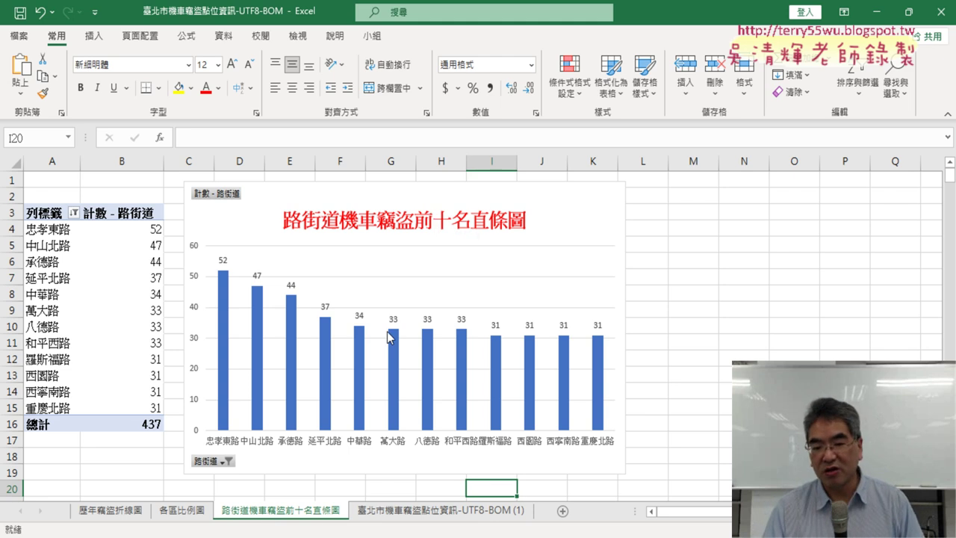
pyautogui.moveTo(466, 351)
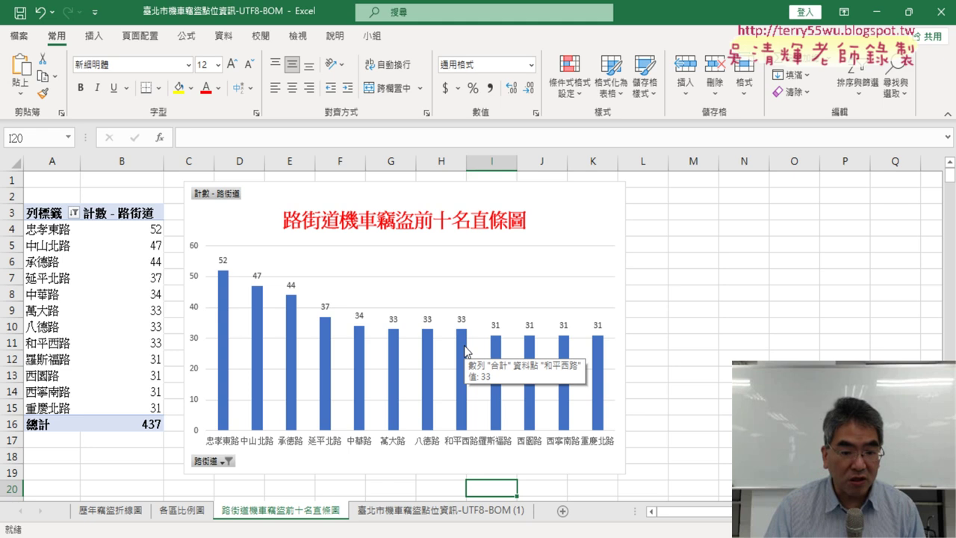